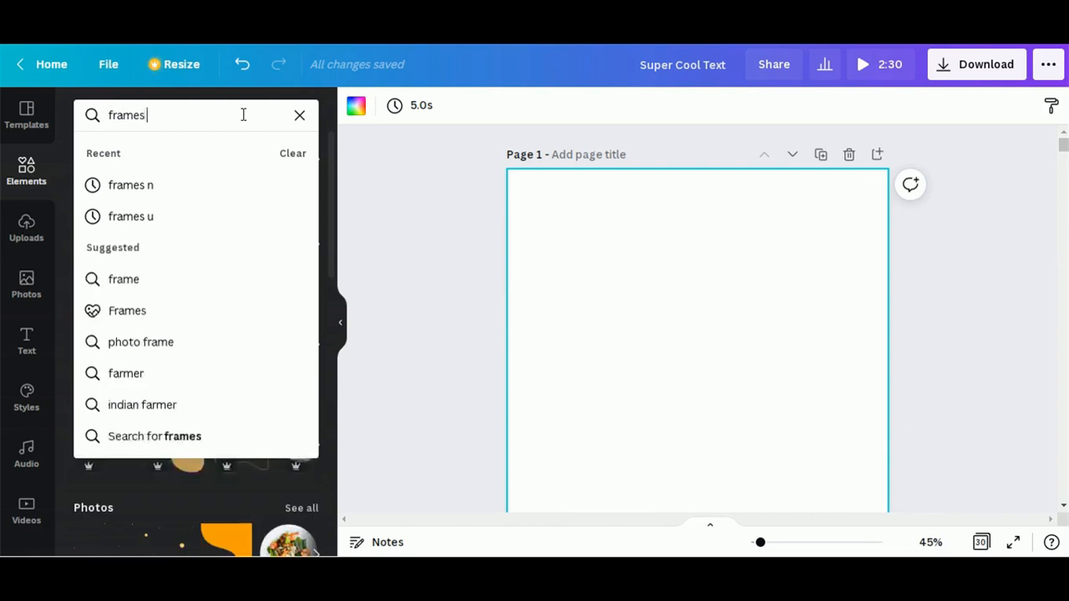
Search the elements for "frames r" and add the bold serif capital R frame to page 1.
text(r)
key(Return)
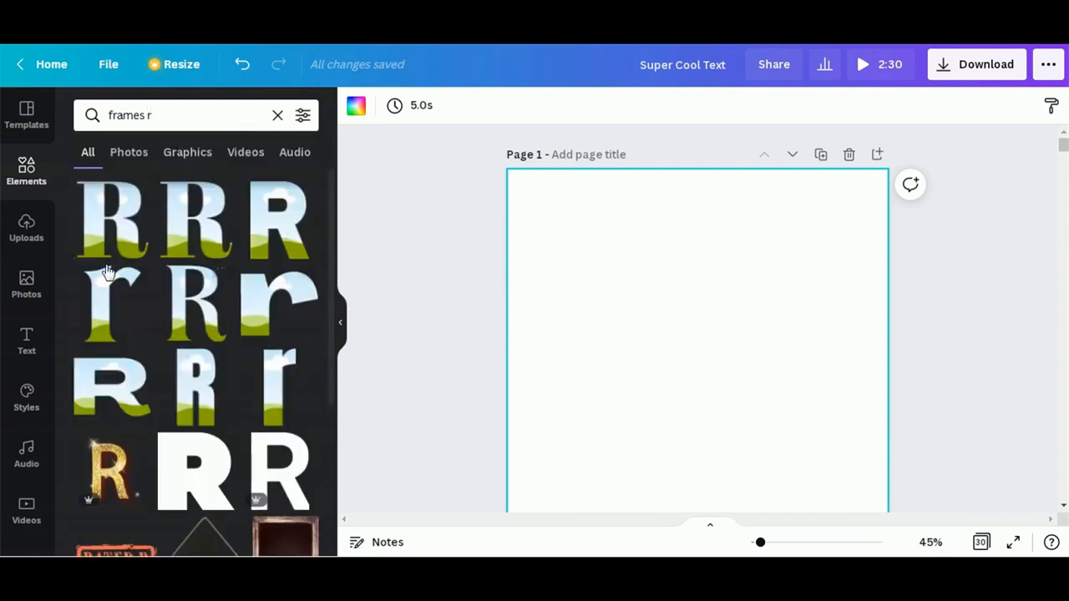
click(212, 241)
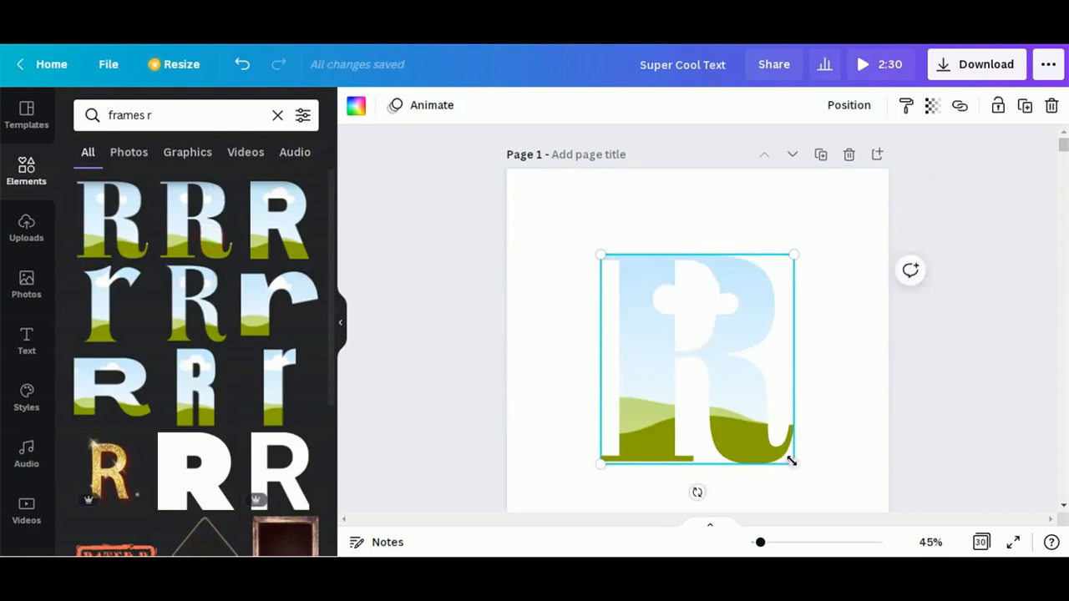
Enlarge the R frame to fill most of page 1 and centre it horizontally with white margins around it.
drag(791, 461, 836, 509)
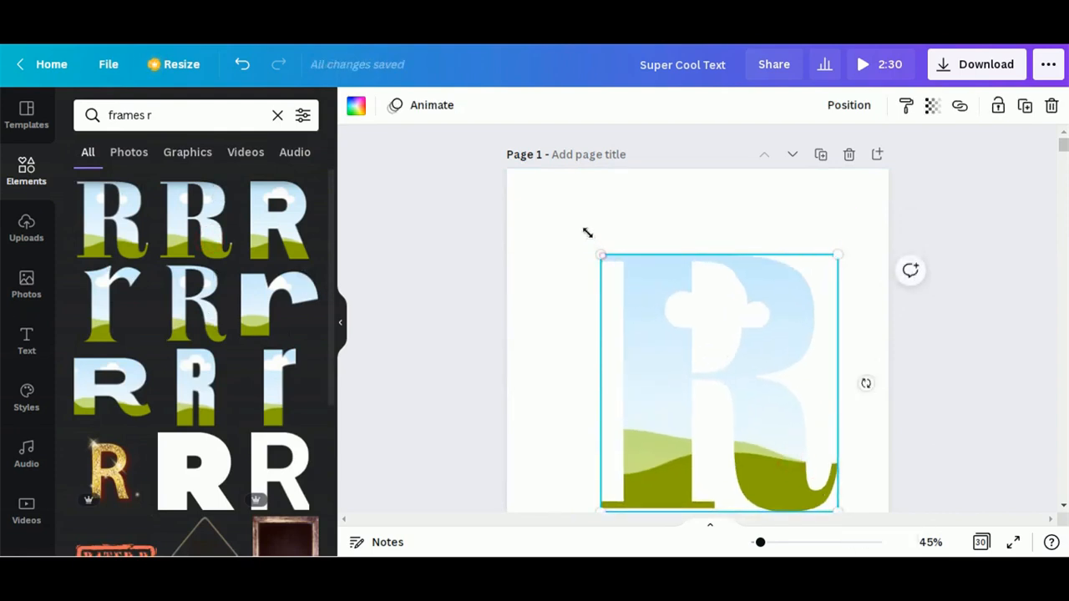
drag(587, 233, 566, 205)
scroll(870, 369, down, 3)
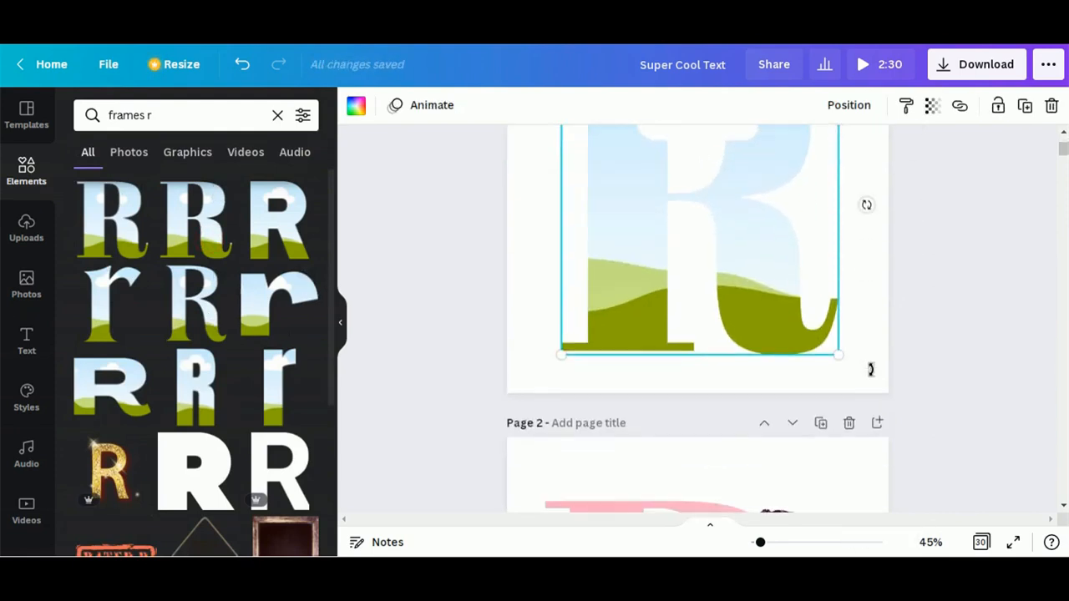
scroll(869, 376, up, 3)
scroll(842, 442, down, 1)
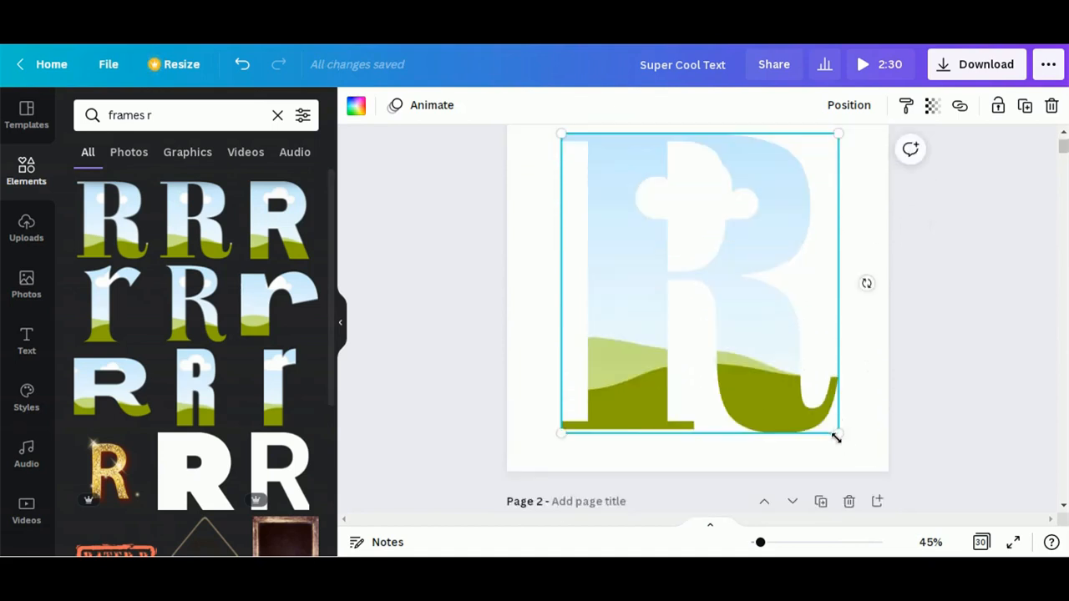
drag(836, 437, 799, 391)
drag(739, 313, 759, 317)
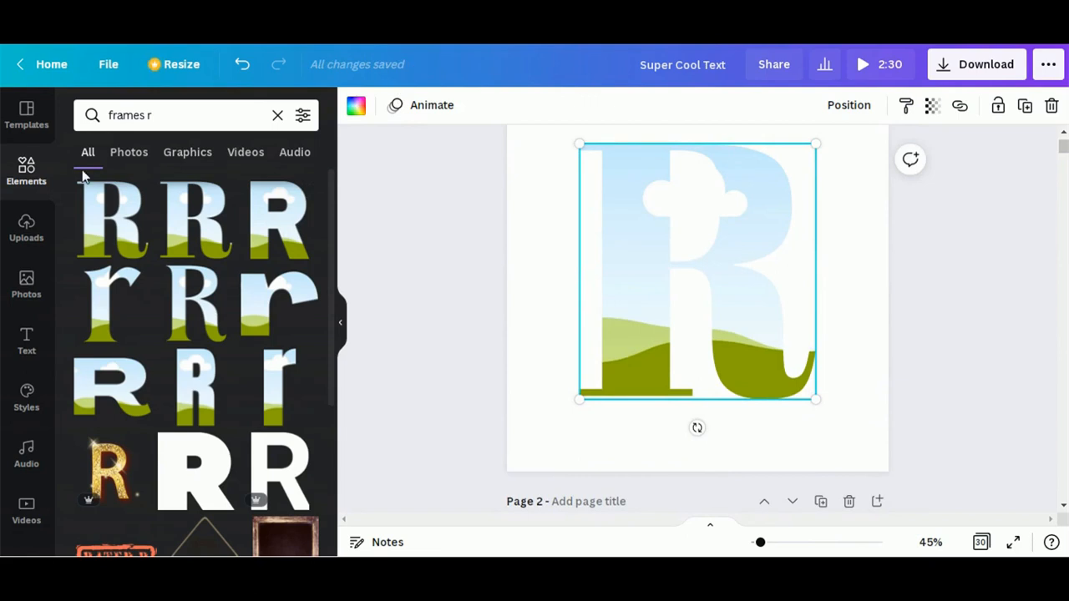
Search the photo library for "run".
click(28, 292)
click(167, 119)
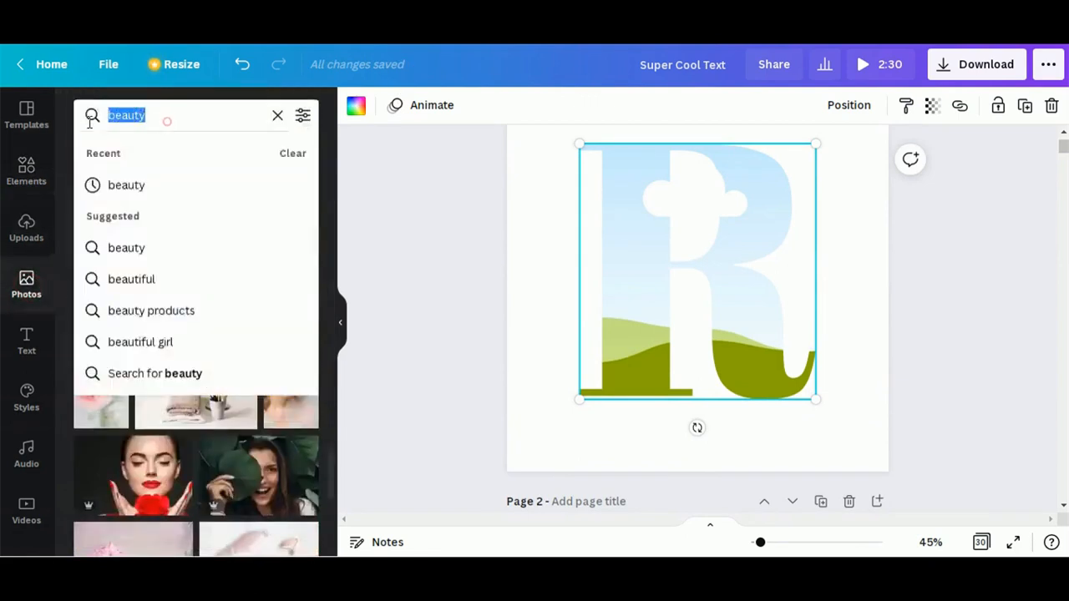
text(run)
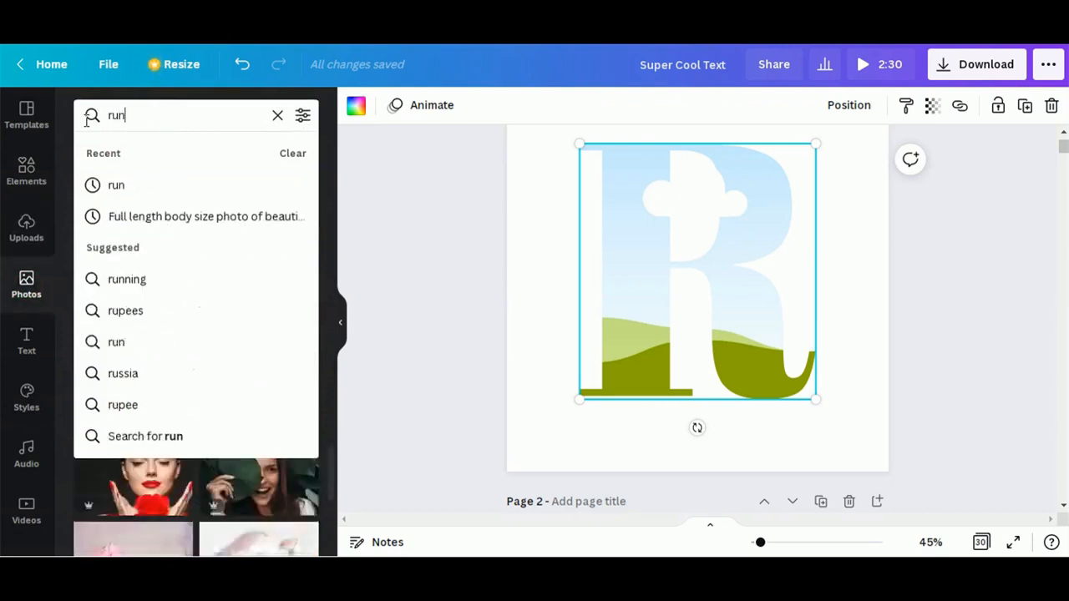
key(Return)
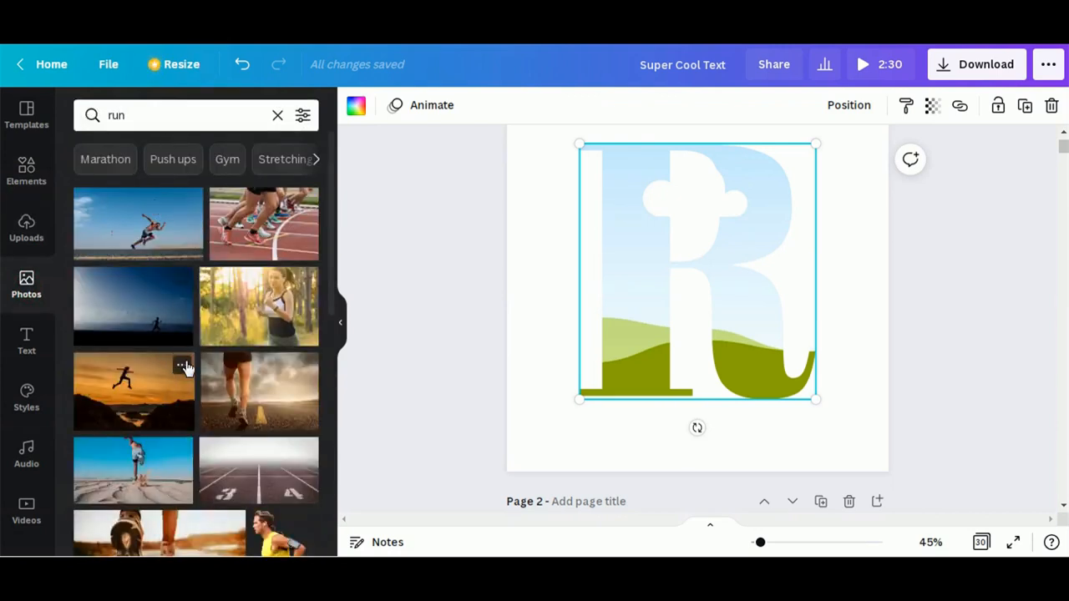
Fill the R frame with the photo of a woman in jeans running against a plain pink background.
scroll(186, 367, down, 5)
scroll(185, 368, down, 10)
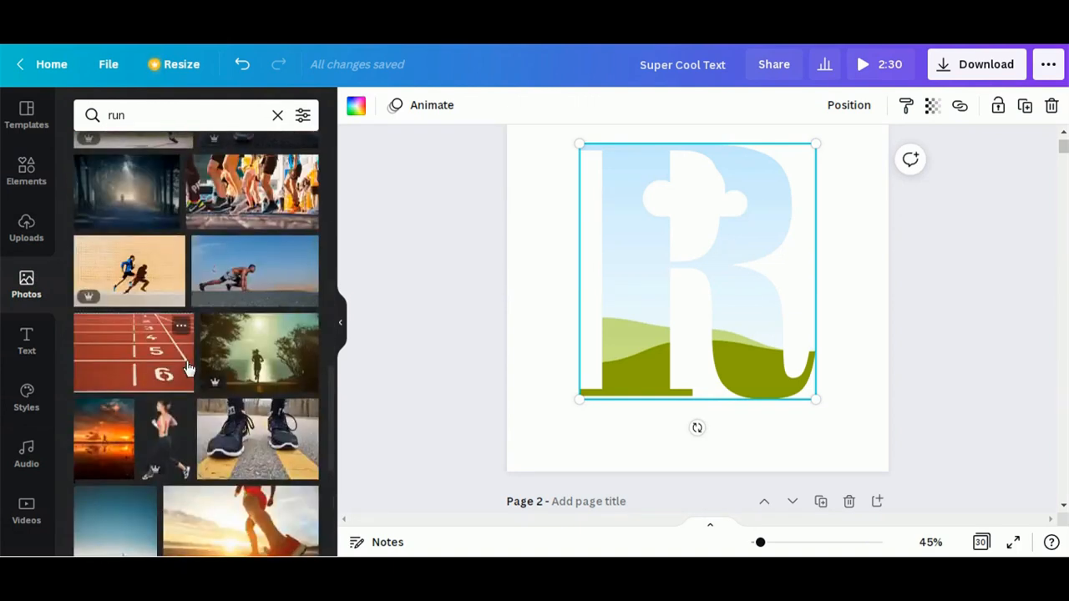
scroll(188, 368, down, 5)
scroll(188, 368, down, 5)
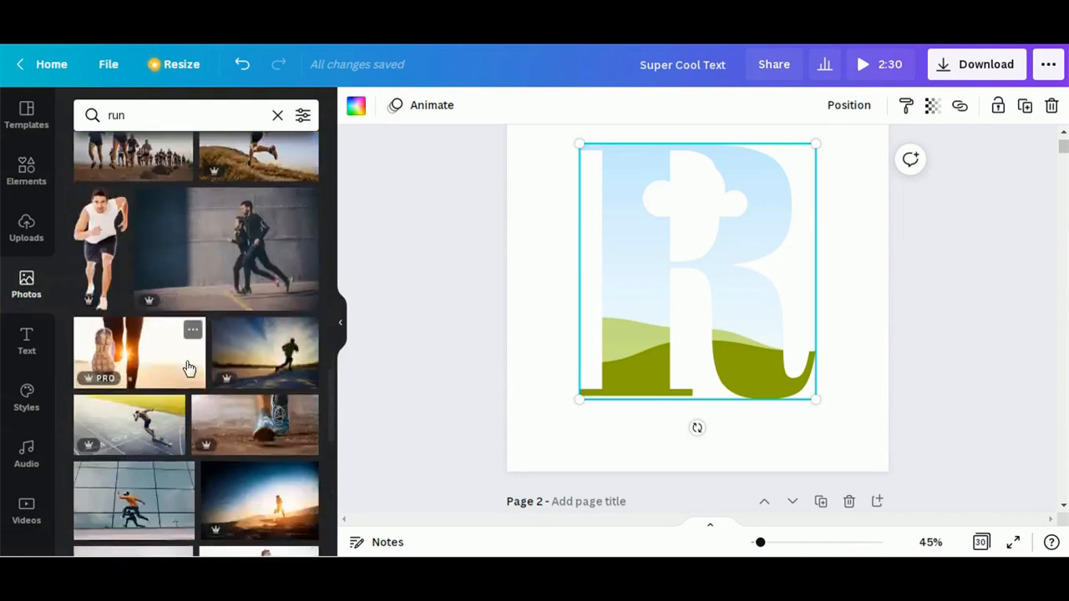
scroll(188, 367, down, 5)
scroll(188, 367, down, 5)
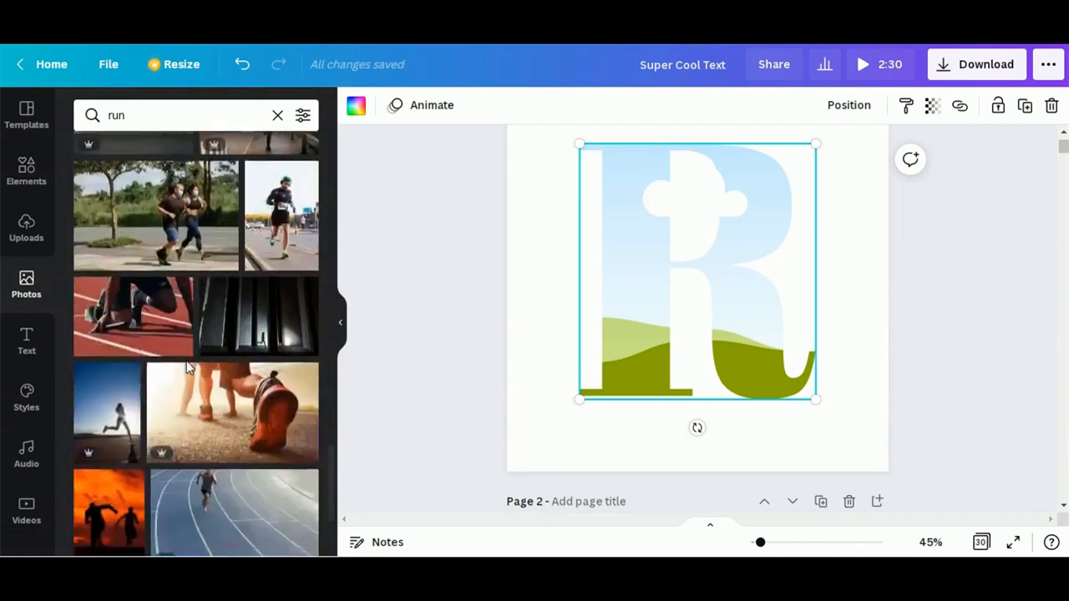
scroll(188, 367, down, 5)
scroll(187, 367, down, 3)
scroll(188, 368, down, 5)
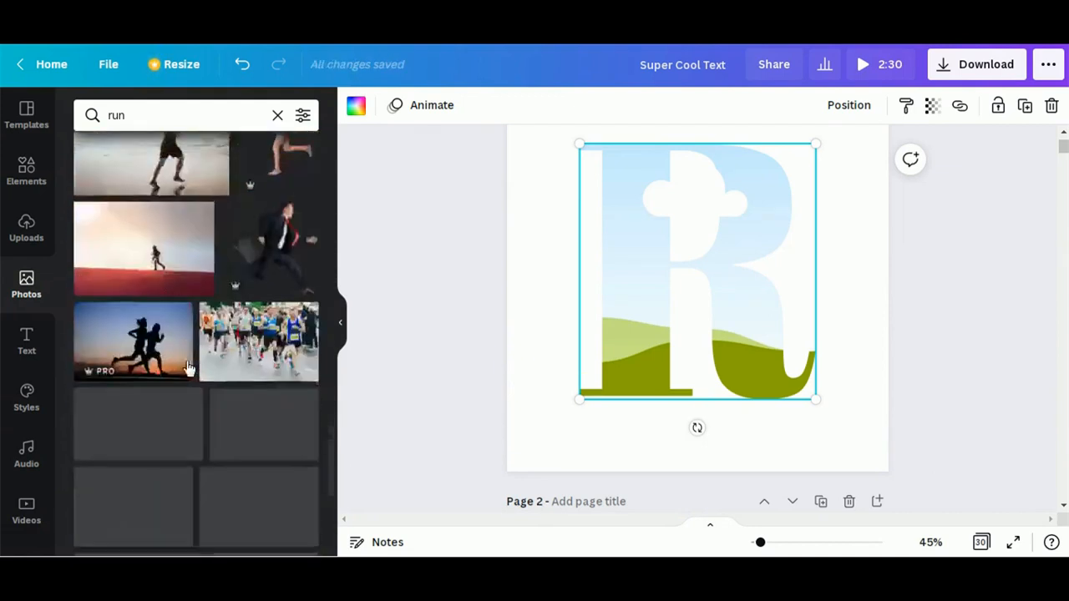
scroll(188, 368, up, 2)
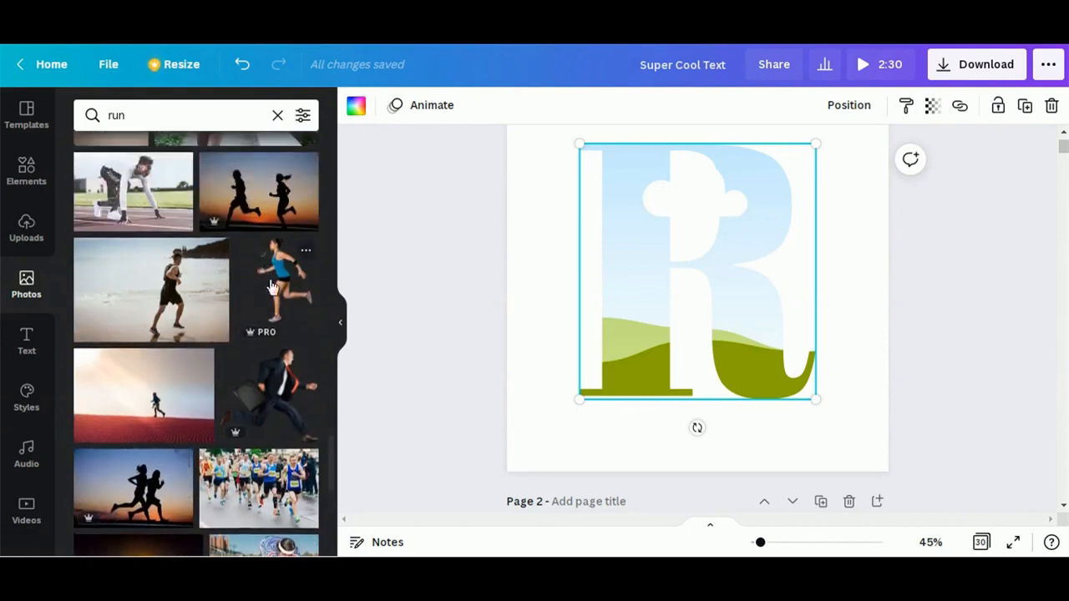
scroll(245, 361, down, 5)
scroll(243, 401, down, 5)
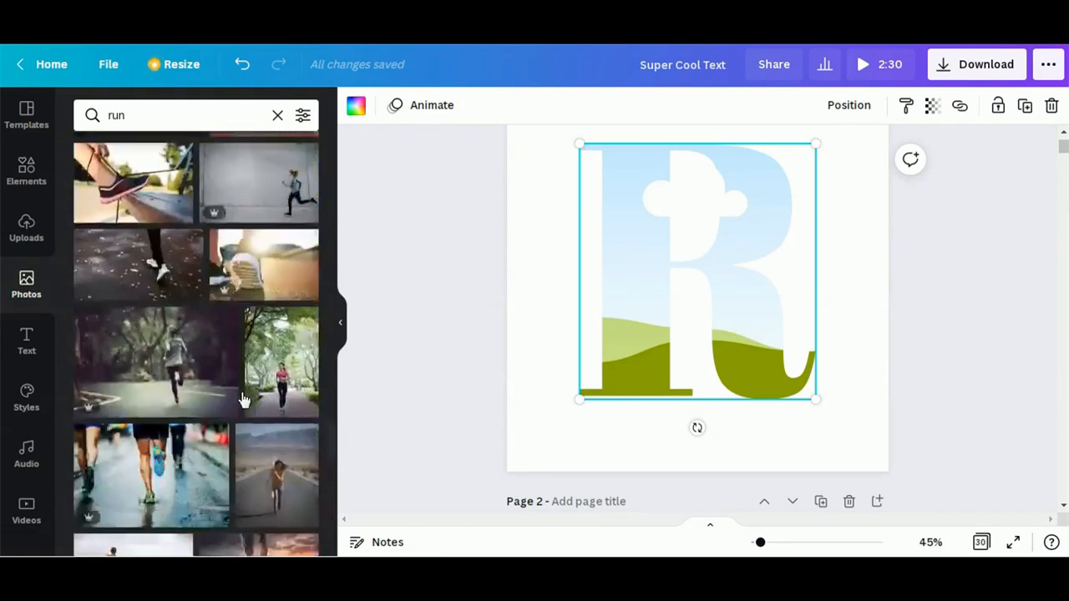
scroll(243, 401, down, 5)
scroll(242, 401, down, 3)
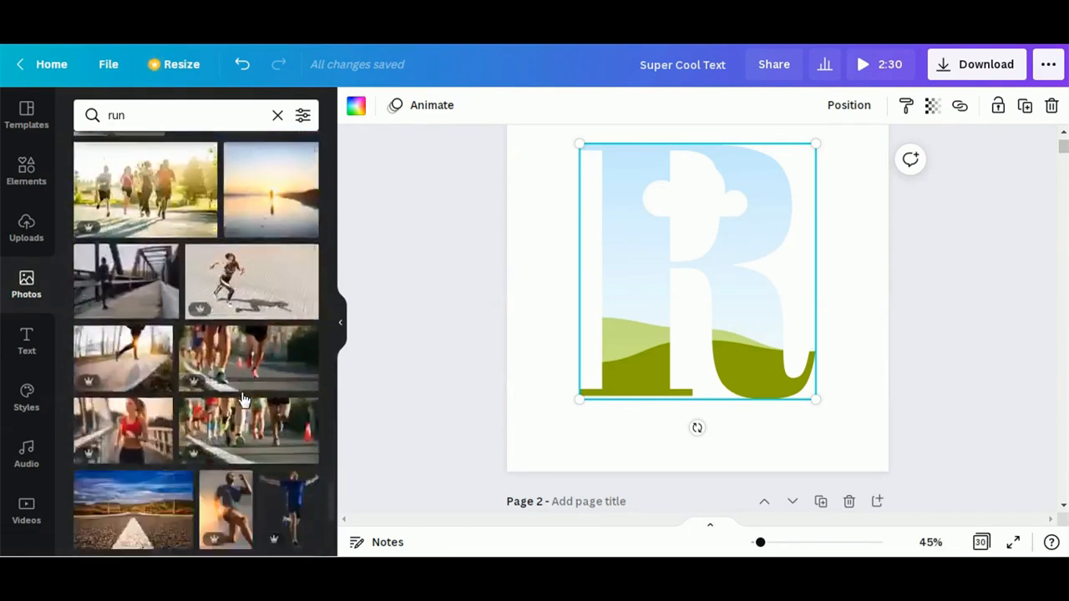
scroll(242, 401, down, 3)
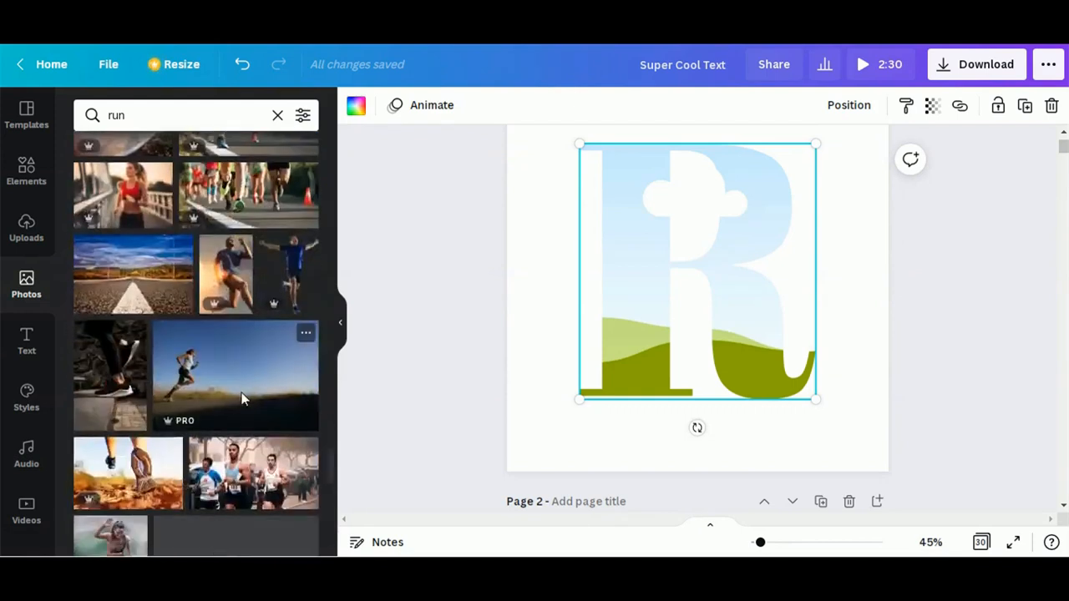
scroll(242, 399, down, 3)
scroll(243, 401, down, 3)
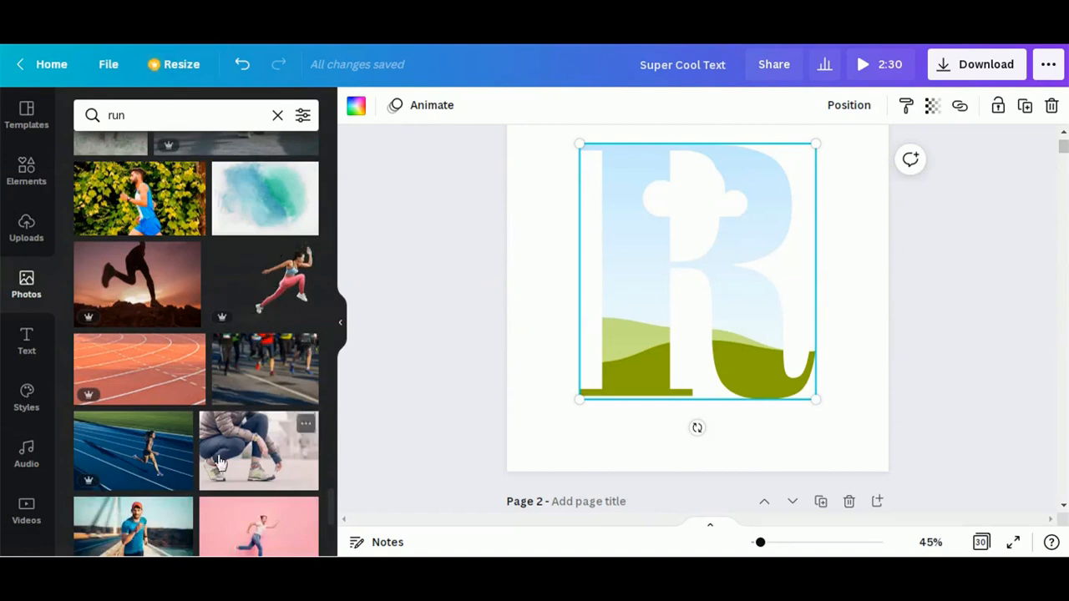
scroll(257, 401, down, 1)
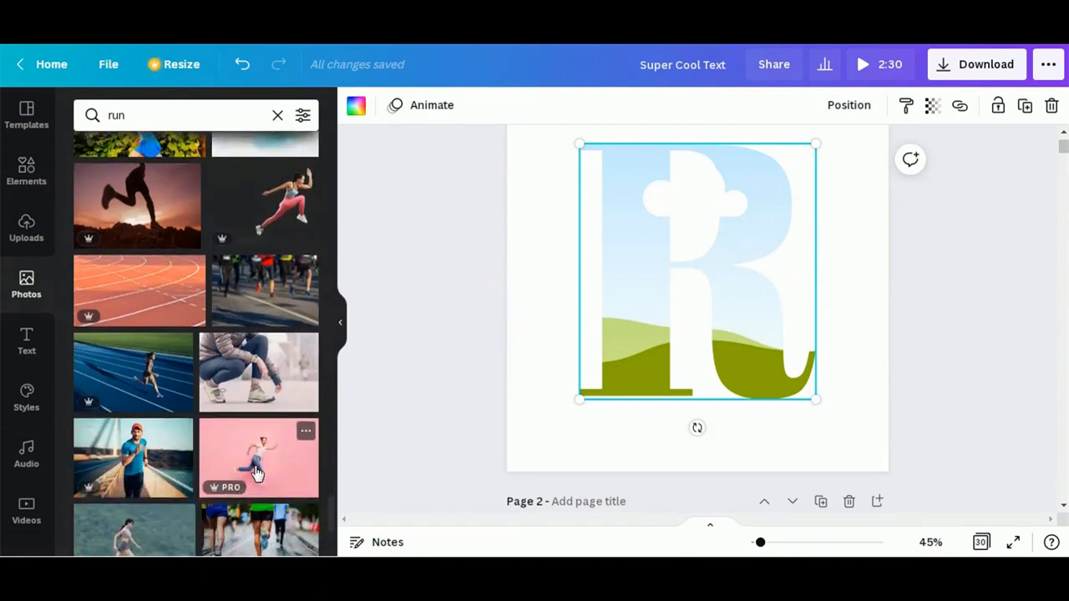
click(255, 473)
drag(659, 284, 645, 239)
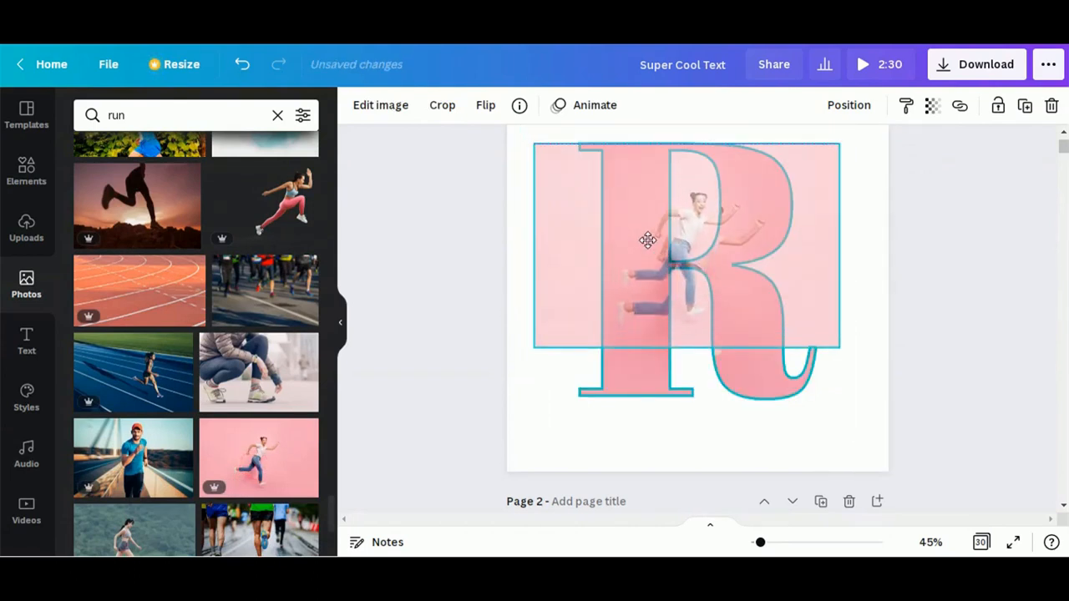
Crop the photo inside the R frame, enlarging it and shifting it so the woman overlaps the letter's right half.
click(736, 284)
double_click(743, 293)
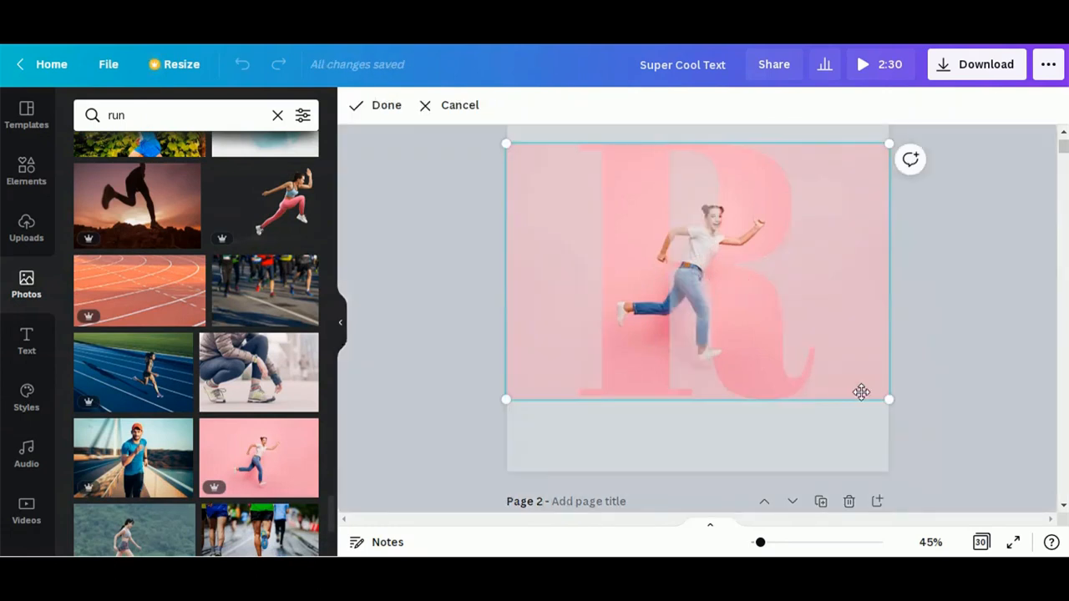
drag(891, 402, 1020, 439)
drag(751, 361, 728, 332)
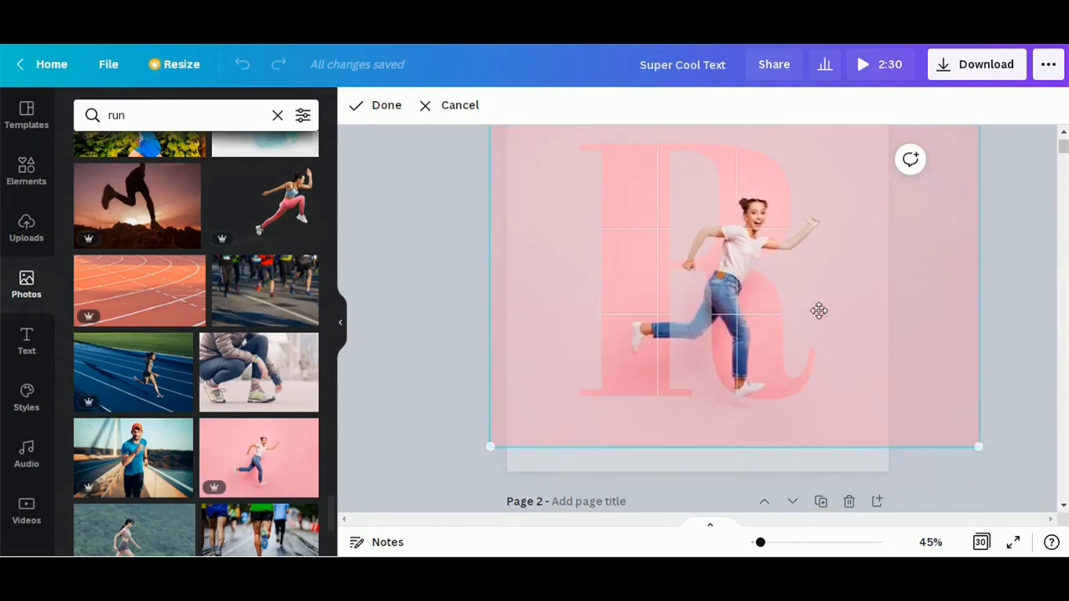
drag(980, 446, 1046, 426)
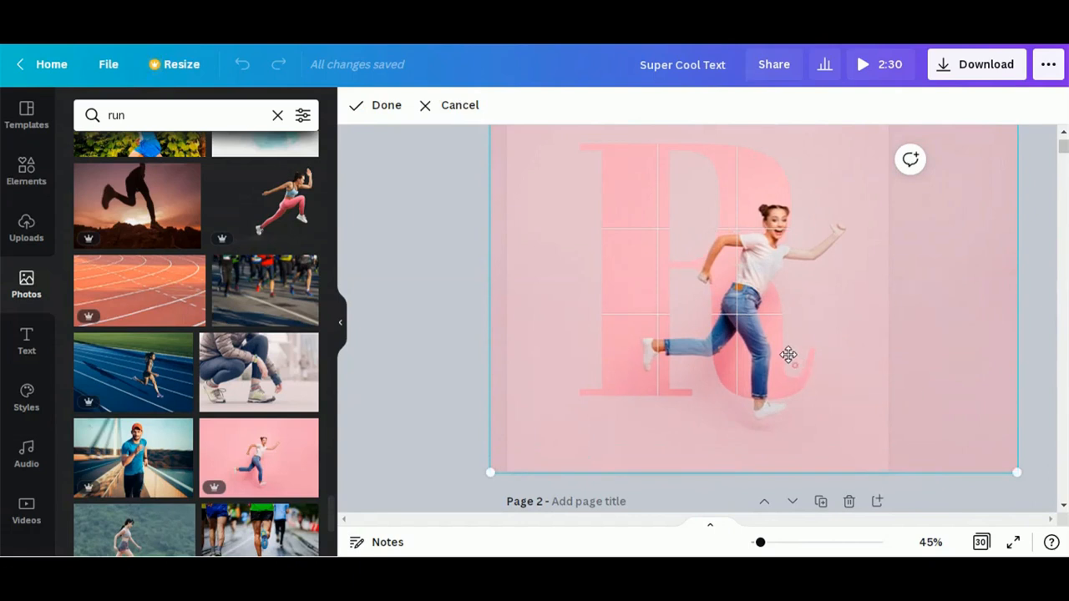
drag(788, 353, 790, 317)
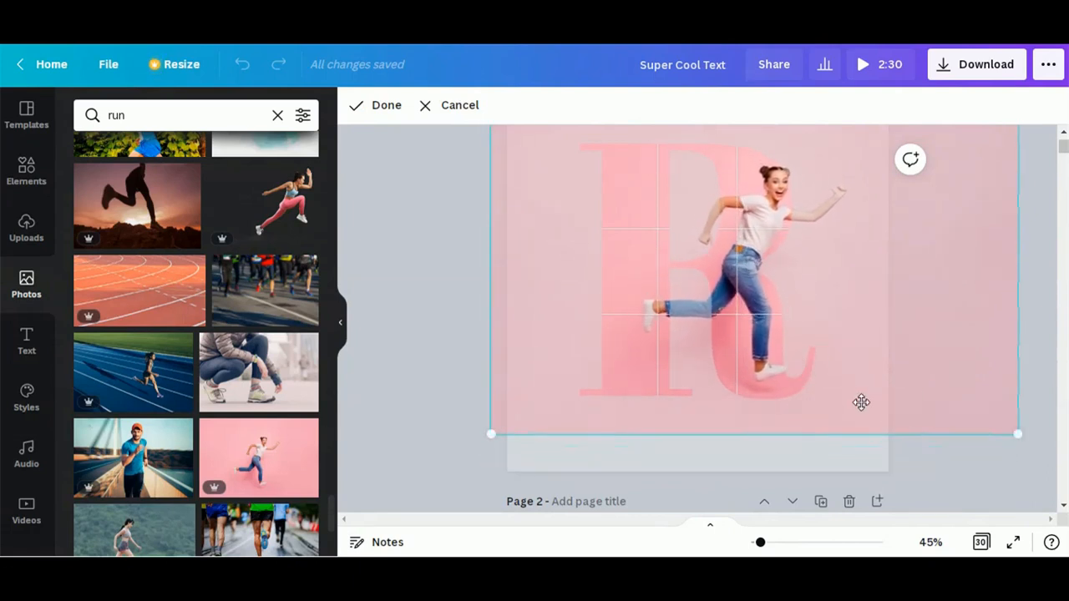
Shrink the cropped photo slightly, move it a little to the right within the R, and compare it with the page 2 design.
scroll(861, 401, up, 2)
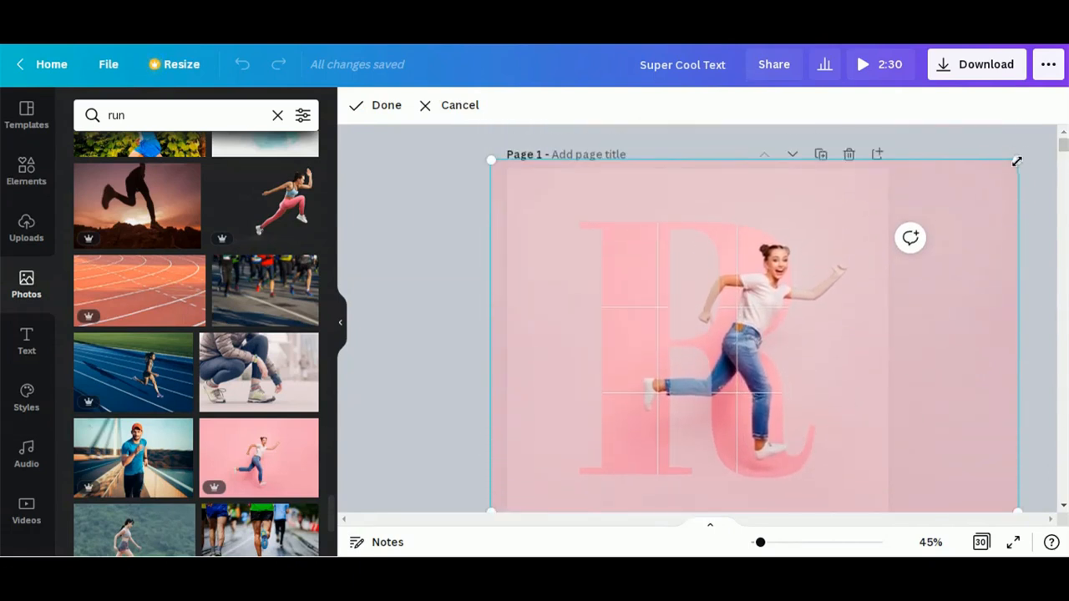
drag(1017, 161, 1013, 187)
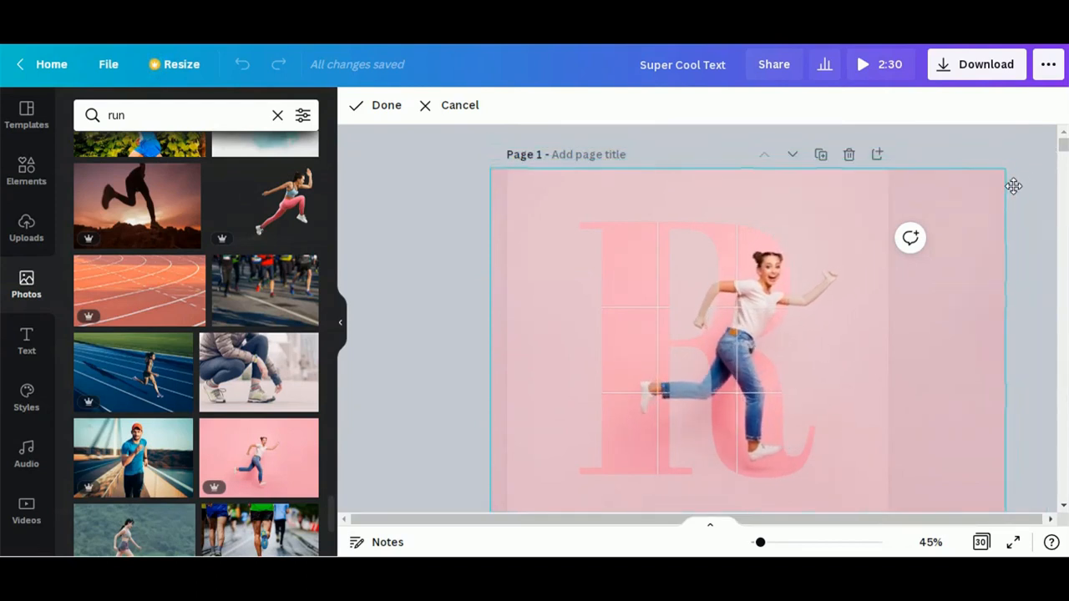
drag(754, 390, 768, 392)
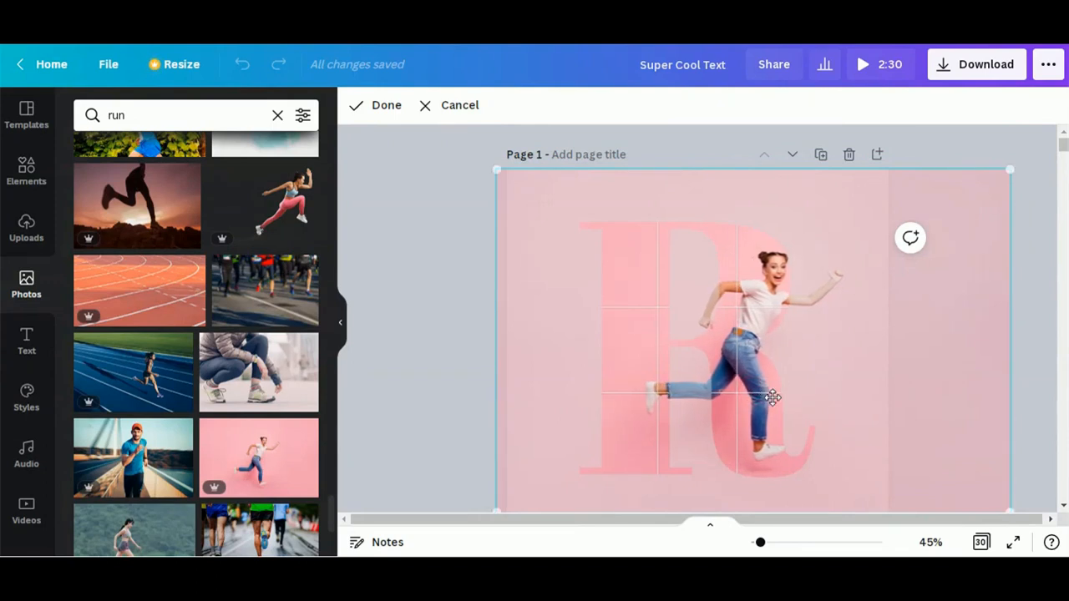
scroll(770, 394, down, 3)
scroll(775, 403, down, 2)
scroll(774, 404, up, 4)
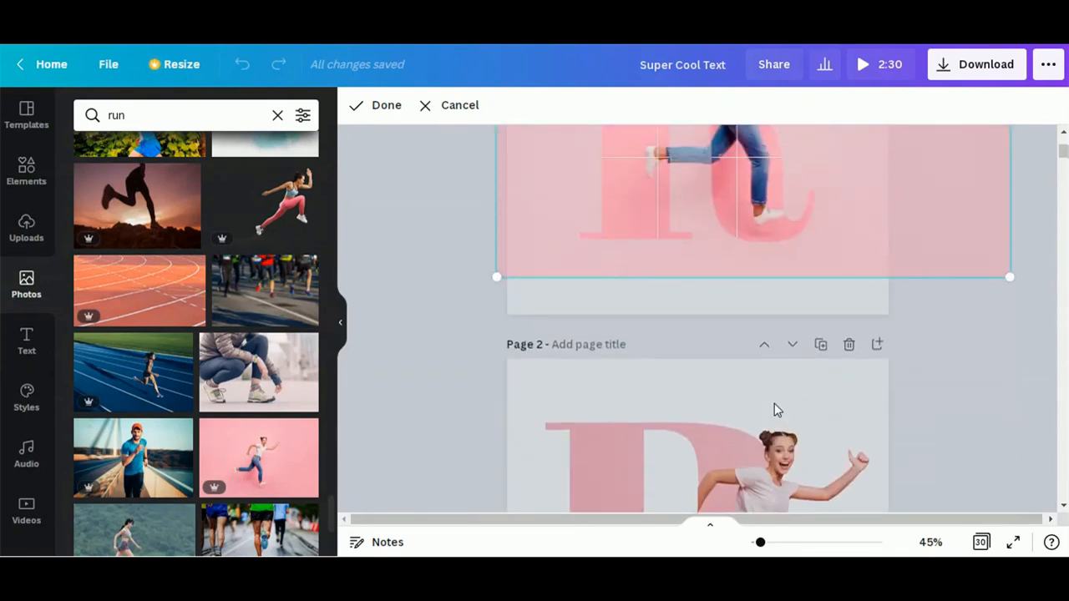
scroll(798, 330, up, 1)
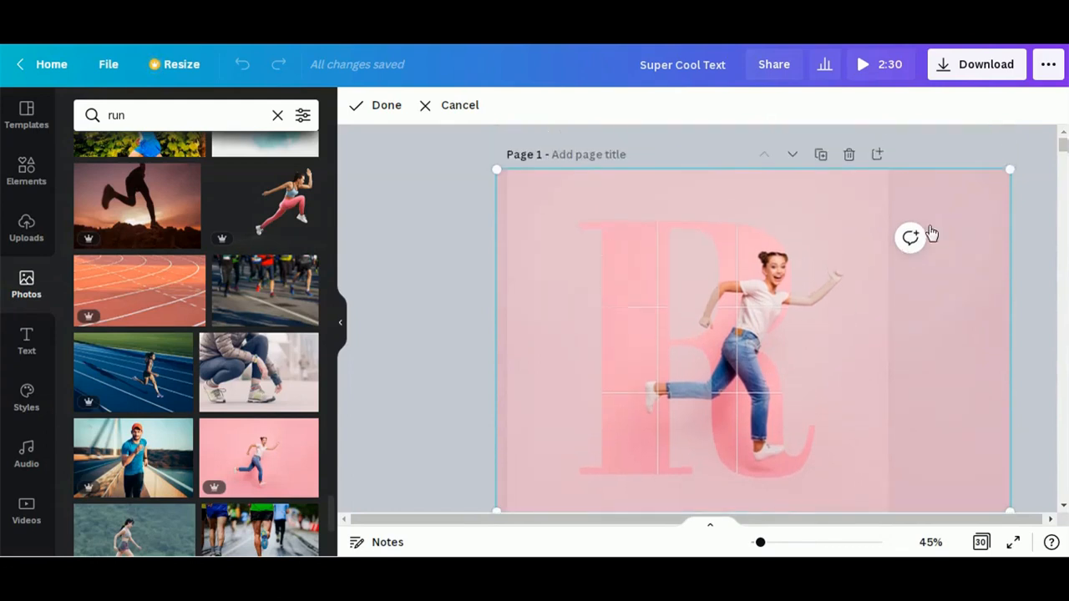
Enlarge the photo inside the R frame so the woman reaches past the letter as on page 2, and apply the crop.
mouse_move(1010, 170)
mouse_down()
mouse_move(1052, 131)
mouse_move(1022, 156)
mouse_up()
scroll(807, 375, down, 3)
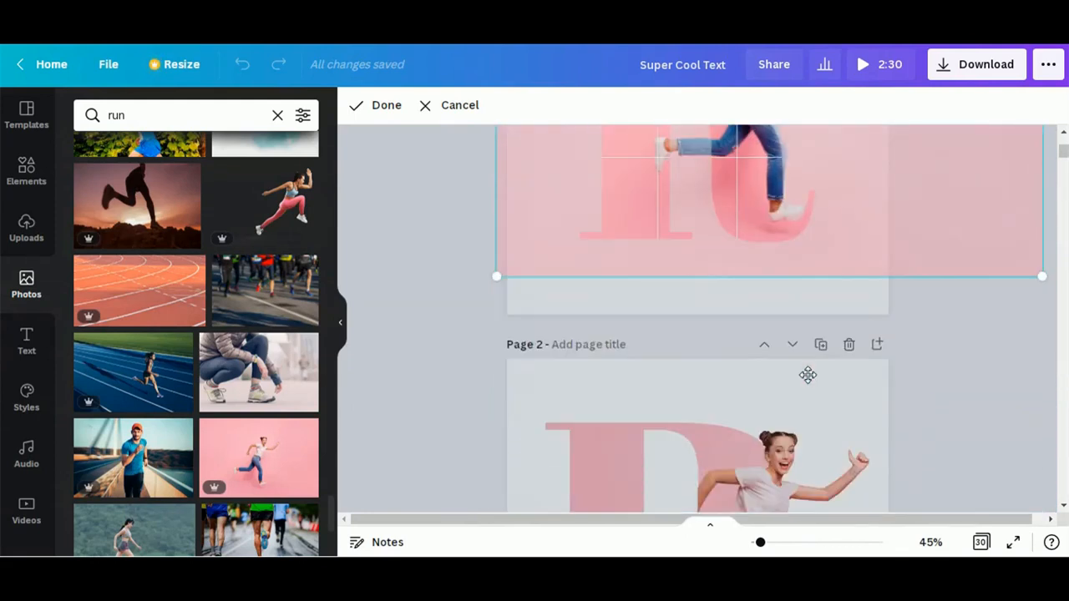
scroll(808, 377, up, 3)
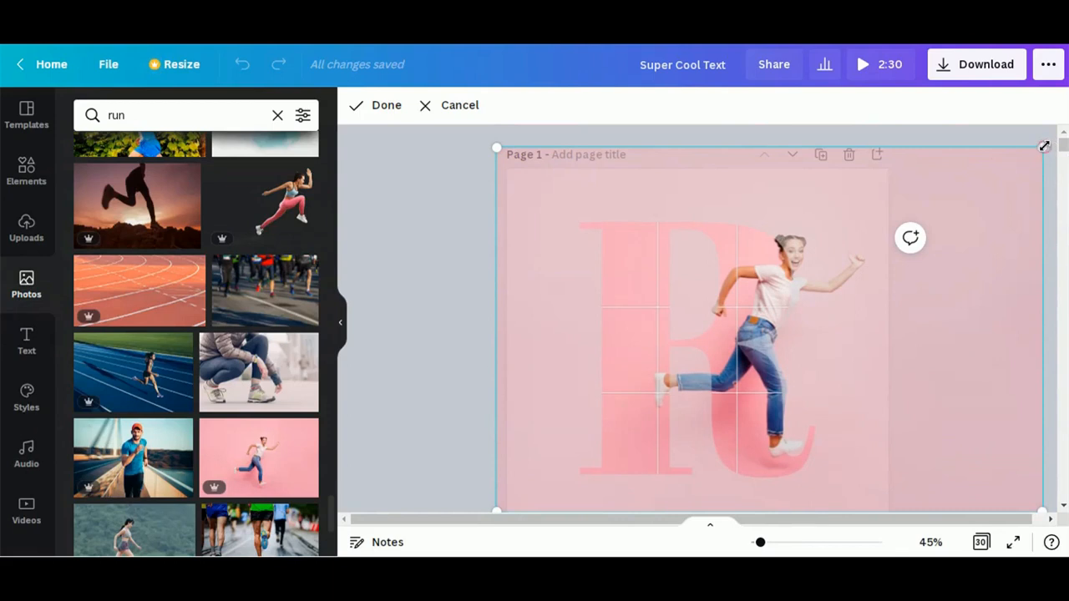
drag(1043, 146, 1049, 143)
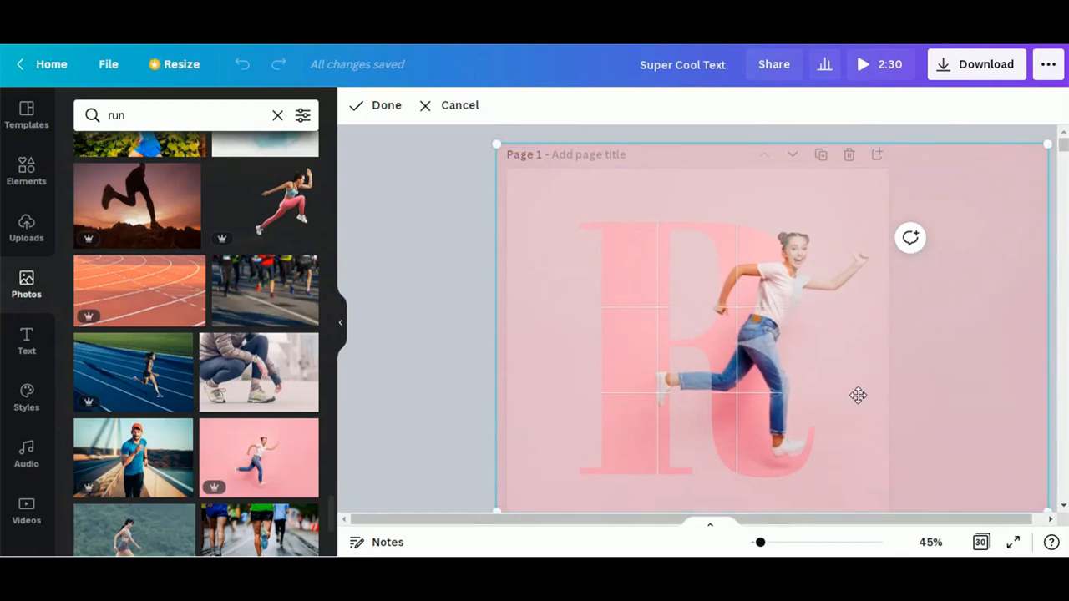
scroll(858, 395, down, 5)
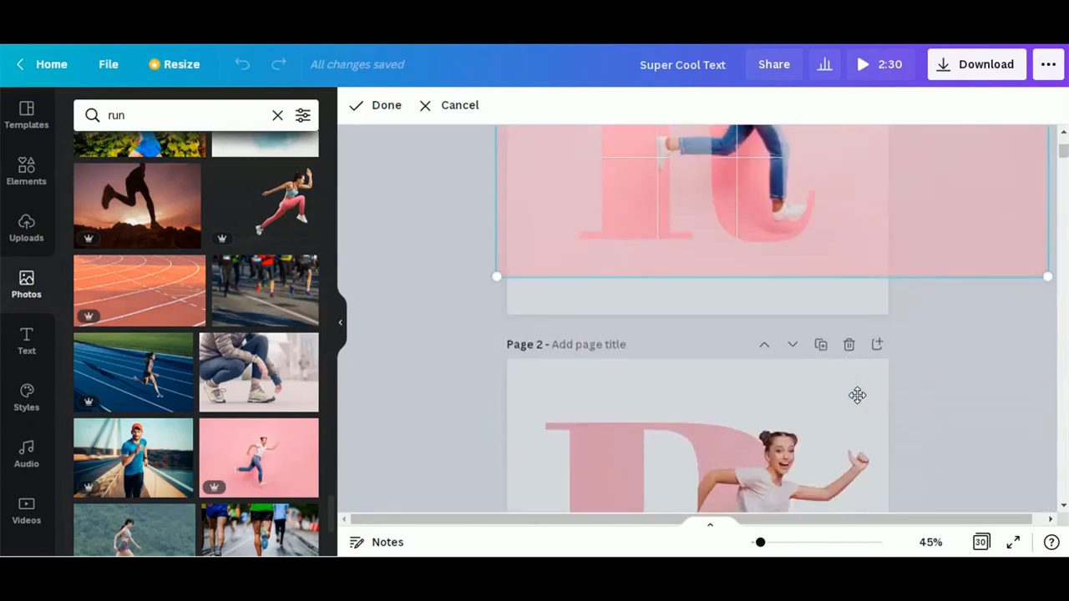
scroll(858, 402, down, 3)
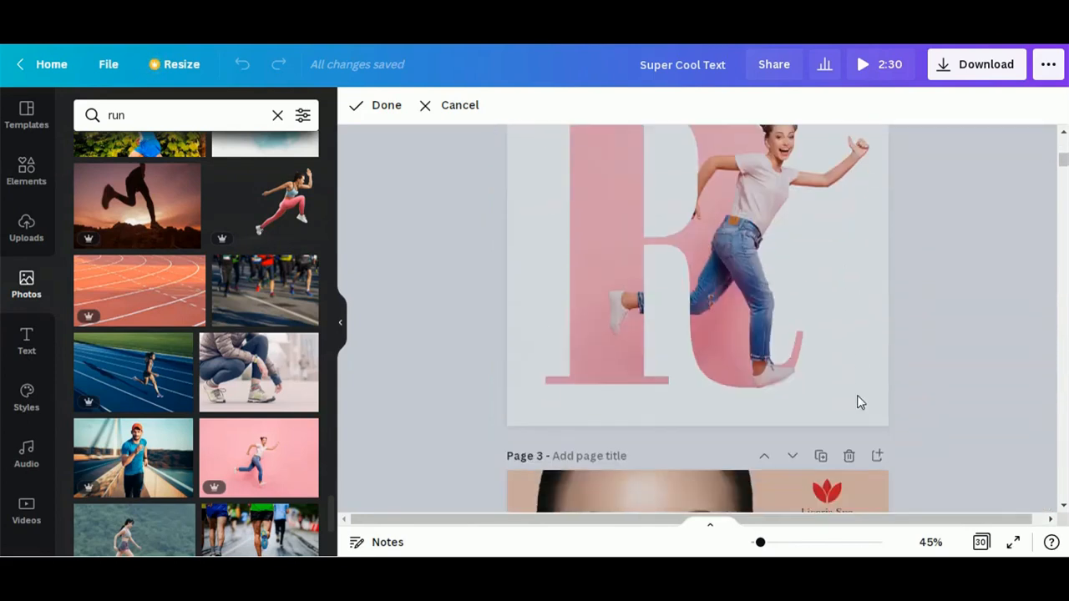
scroll(857, 397, up, 5)
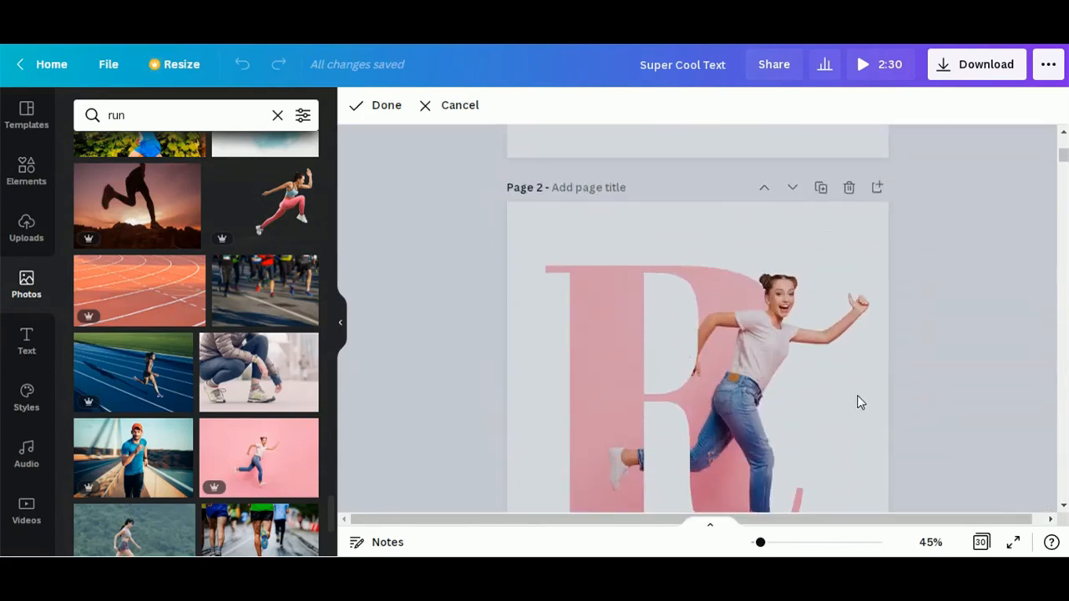
scroll(857, 395, up, 5)
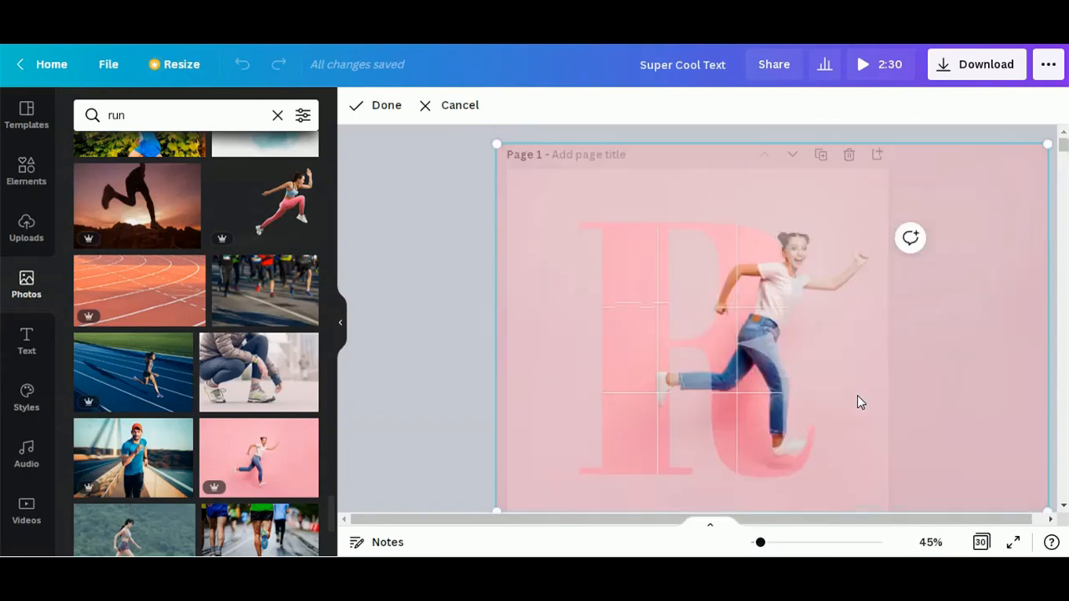
click(378, 109)
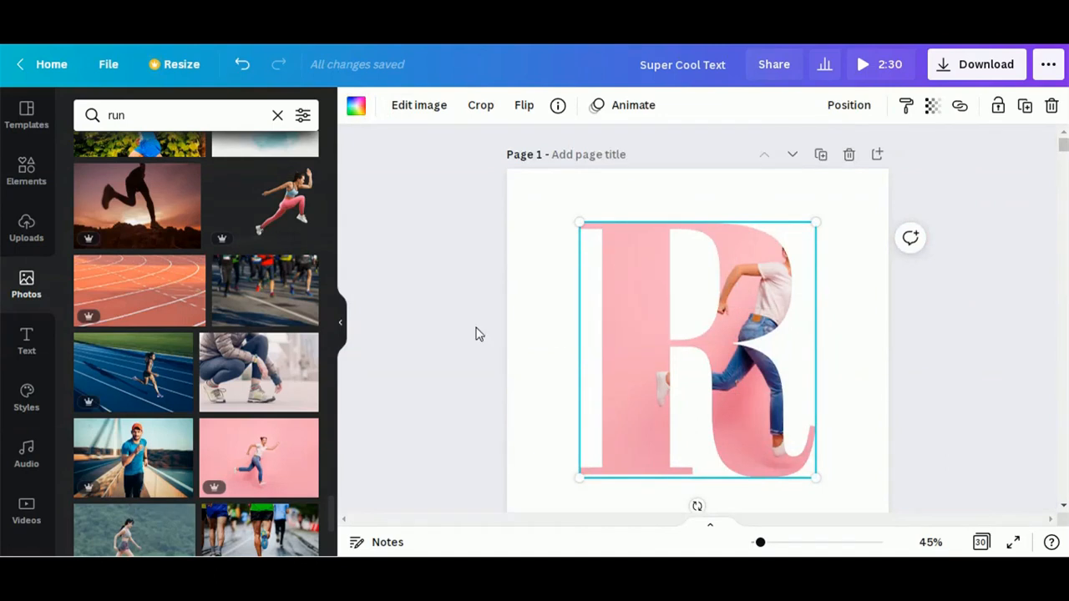
Add a second copy of the pink running-woman photo to page 1 and remove its background.
click(233, 461)
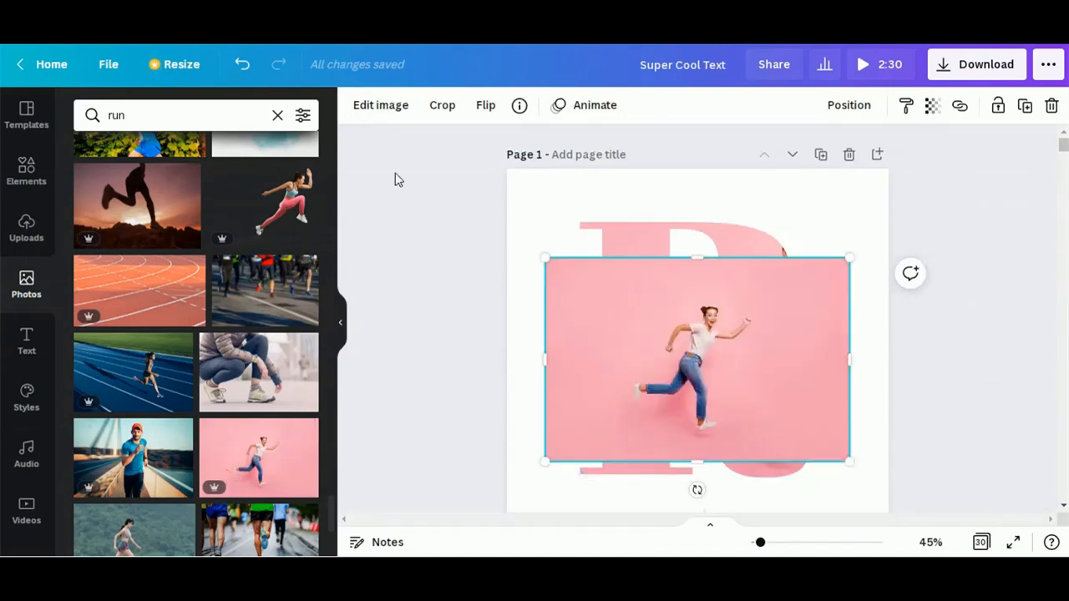
click(381, 106)
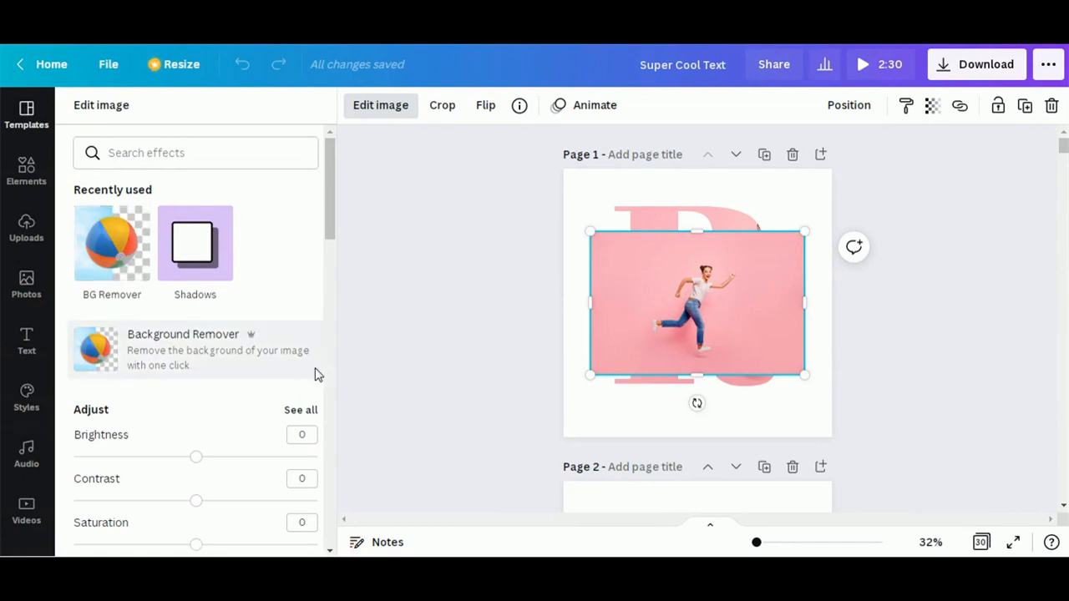
click(117, 359)
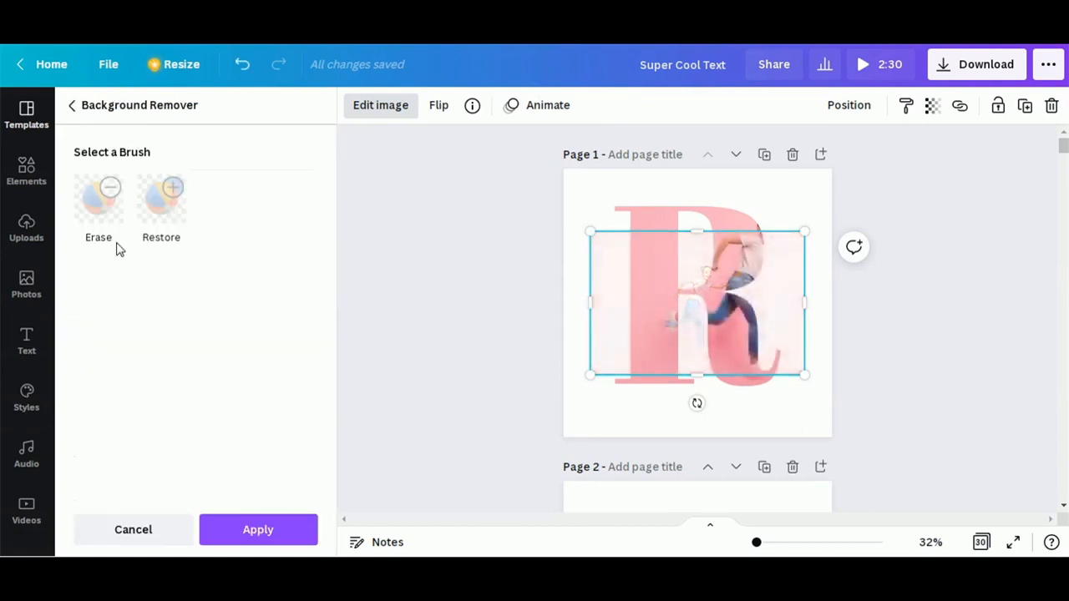
click(282, 526)
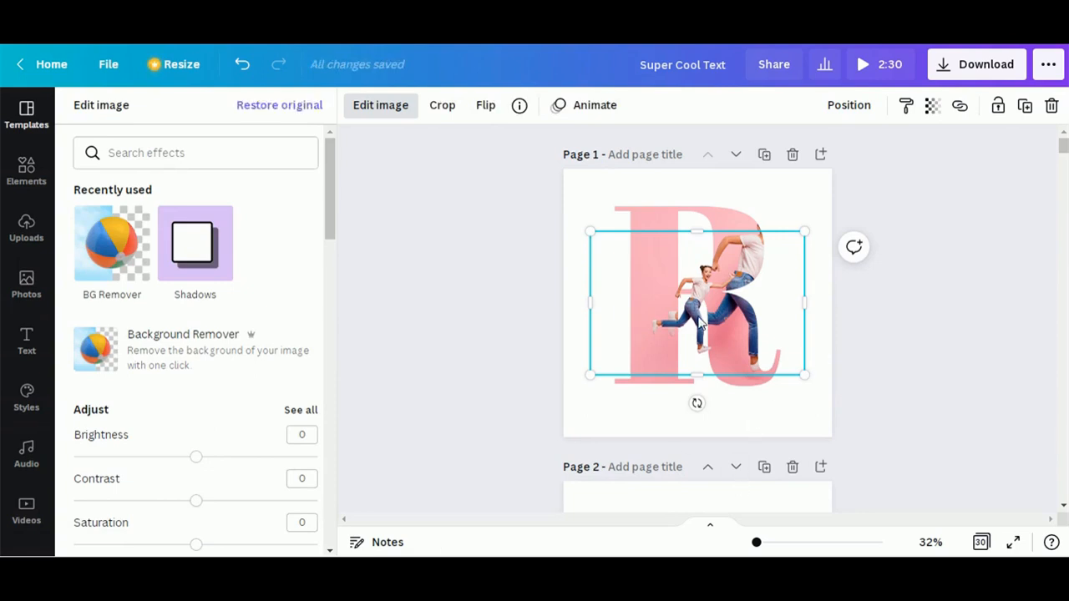
Crop the empty sides off the woman cutout, then enlarge it and place it over the right half of the R.
click(441, 106)
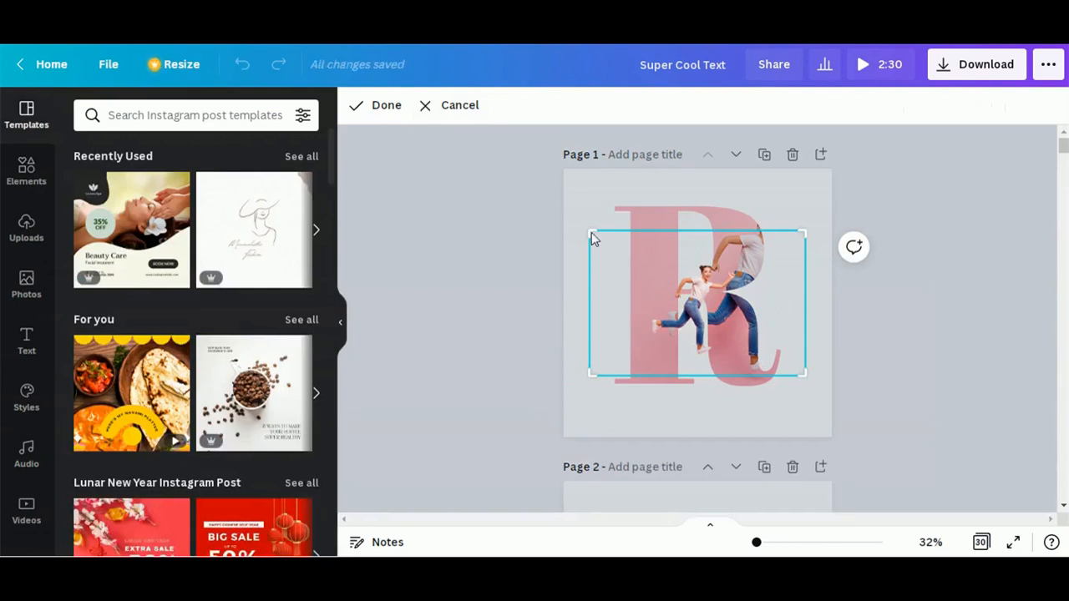
drag(591, 239, 635, 238)
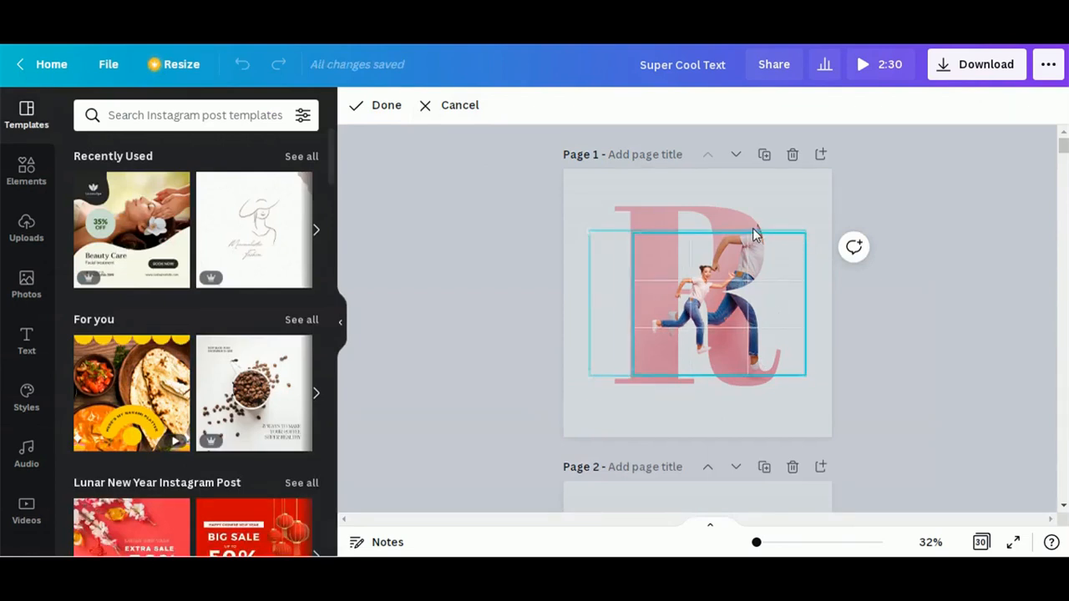
drag(810, 232, 748, 242)
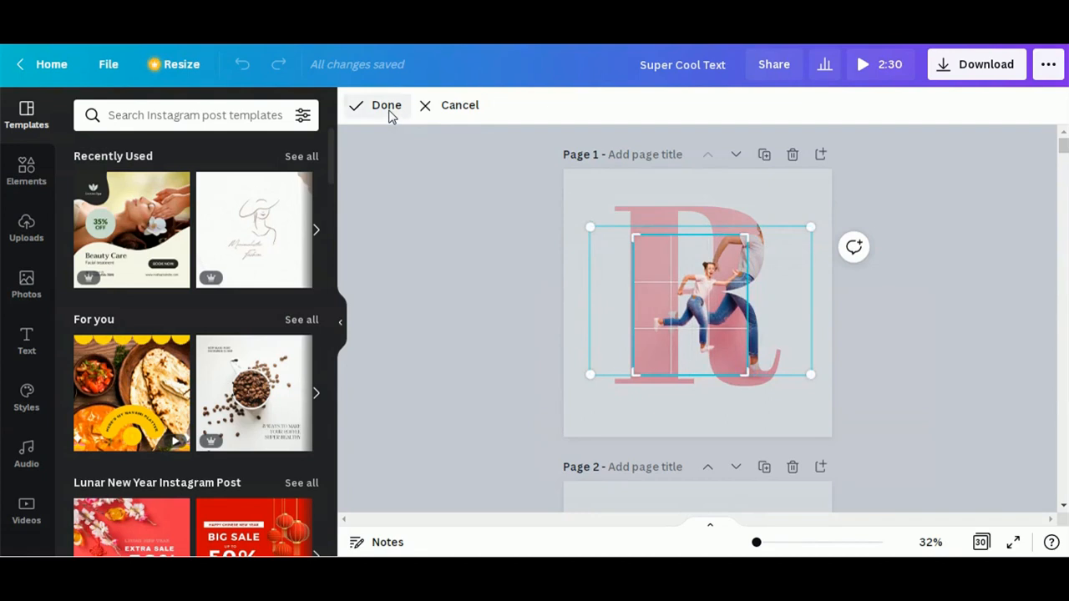
click(389, 112)
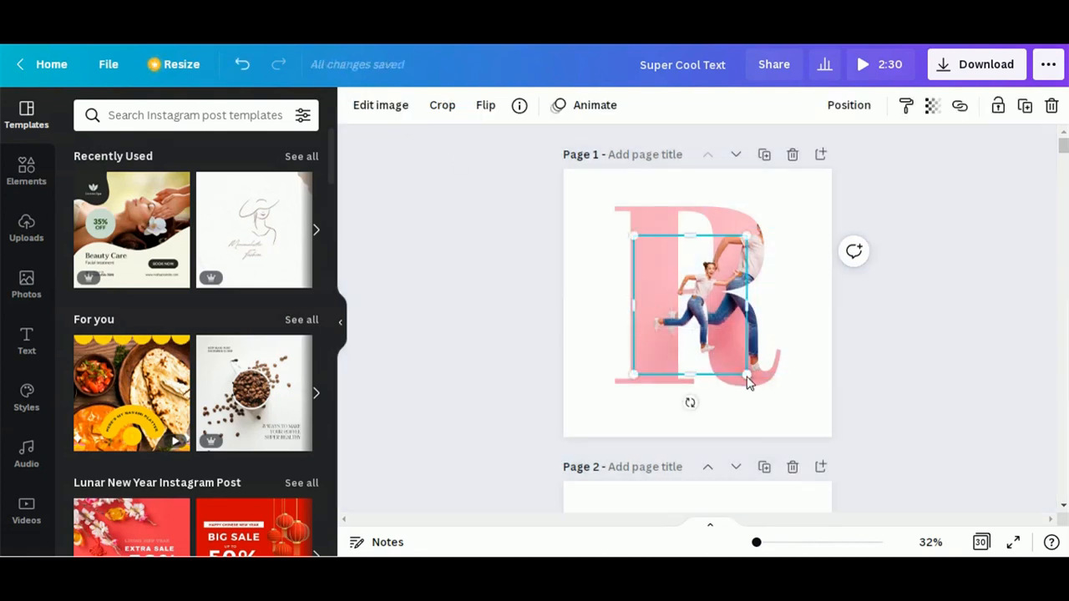
drag(749, 378, 883, 460)
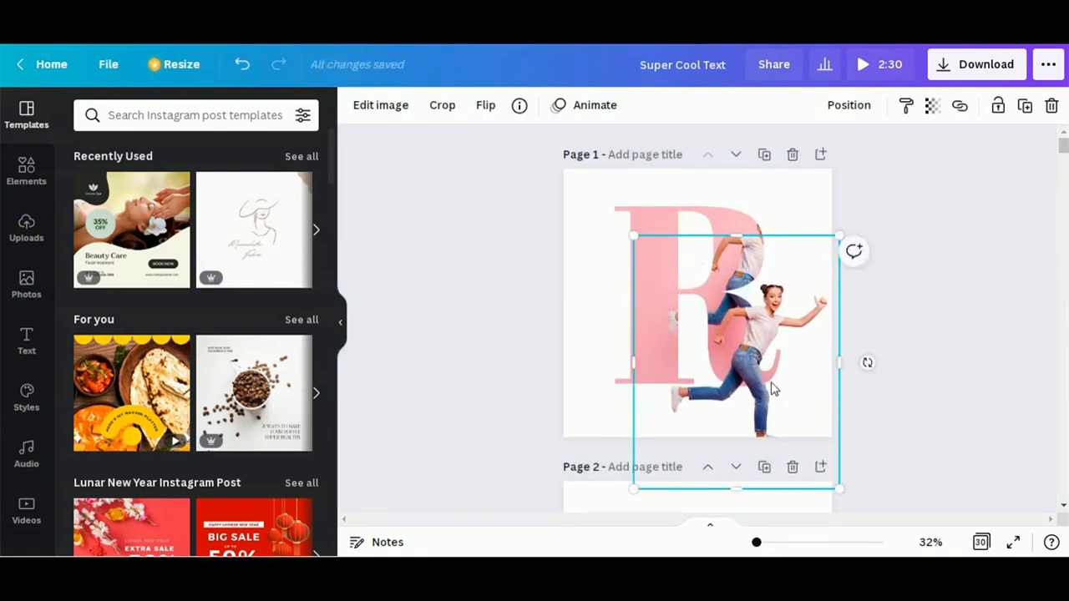
drag(746, 325, 766, 304)
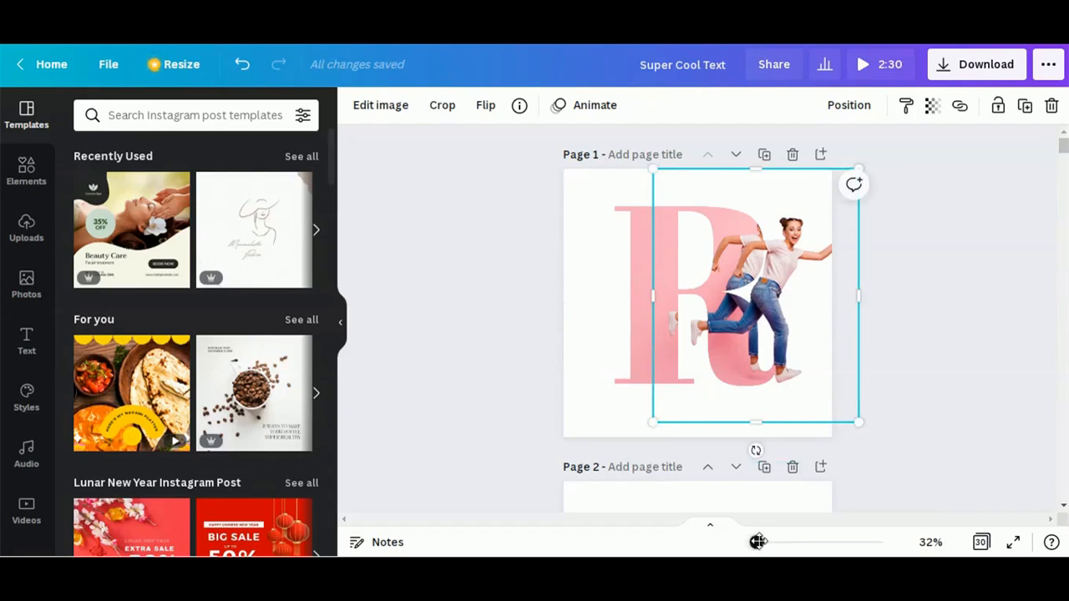
Nudge the cutout left and up until it lines up with the woman inside the R frame.
drag(758, 542, 762, 542)
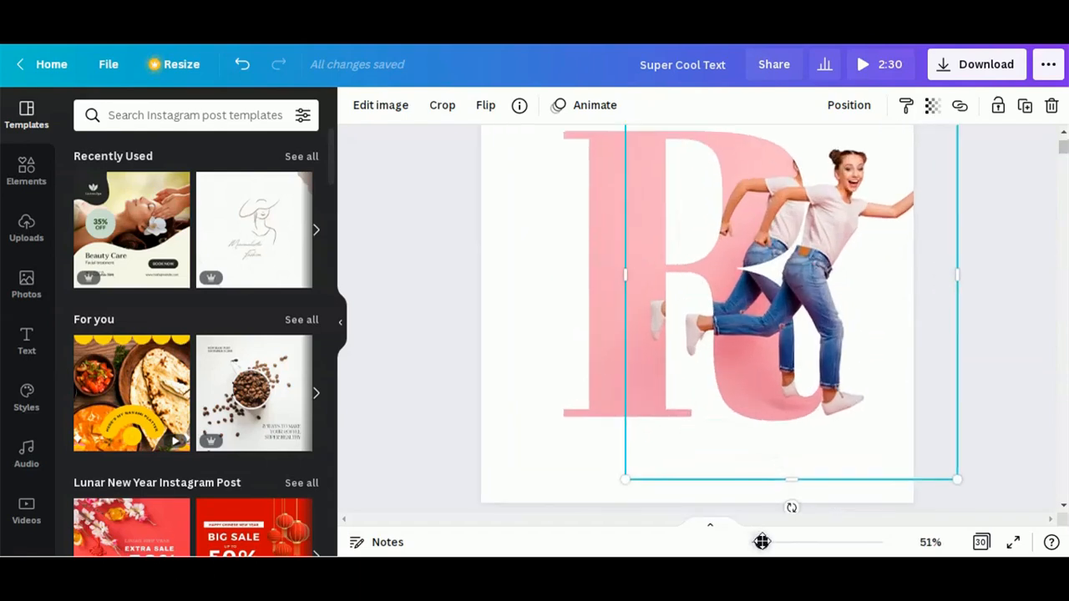
click(339, 317)
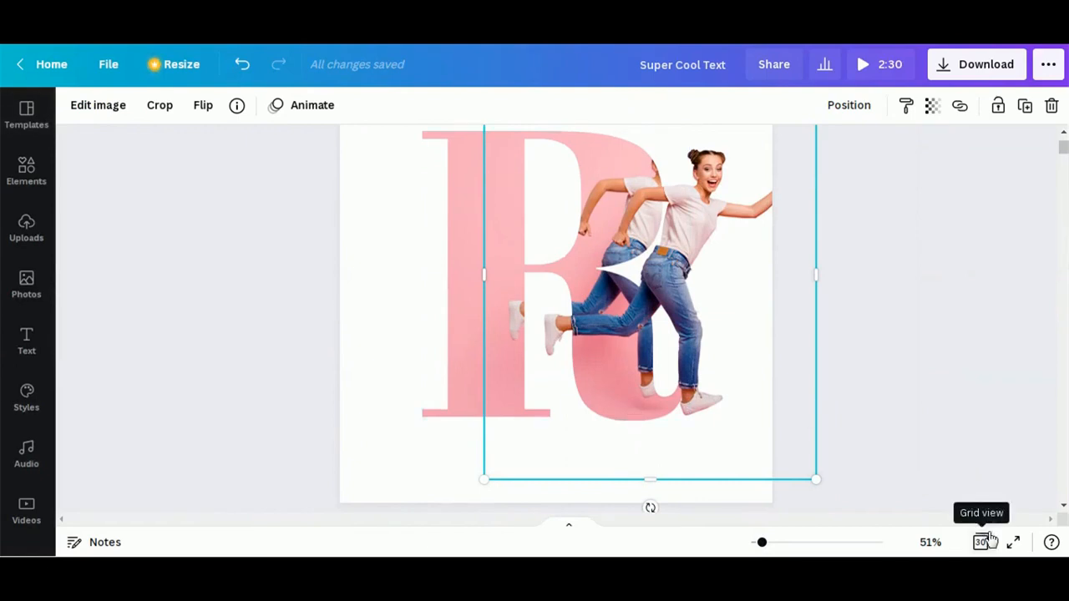
click(944, 430)
click(656, 299)
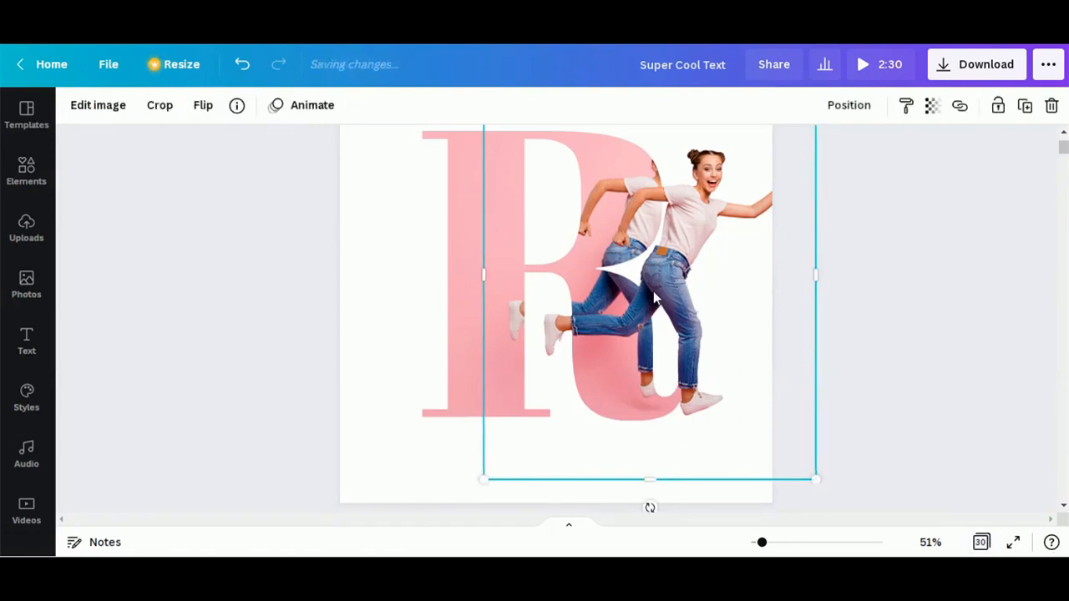
key(Left)
key(Left)
key(Left)
key(Left)
key(Left)
key(Left)
key(Left)
key(Left)
key(Left)
key(Left)
key(Left)
key(Left)
key(Left)
key(Left)
key(Left)
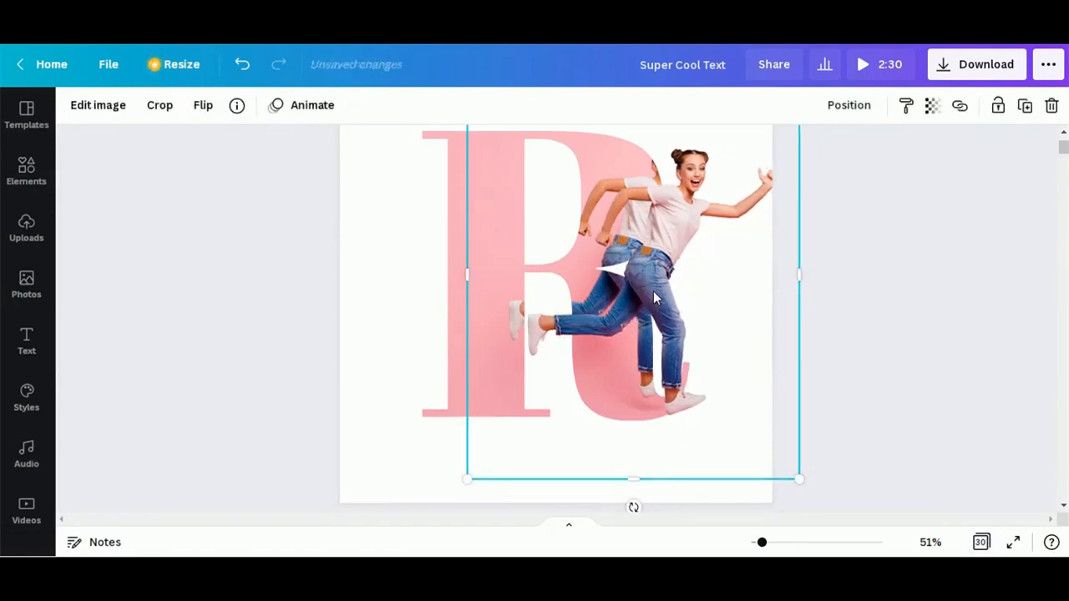
key(Left)
key(Left)
key(Left)
key(Left)
key(Left)
key(Left)
key(Left)
key(Left)
key(Left)
key(Left)
key(Left)
key(Left)
key(Left)
key(Left)
key(Left)
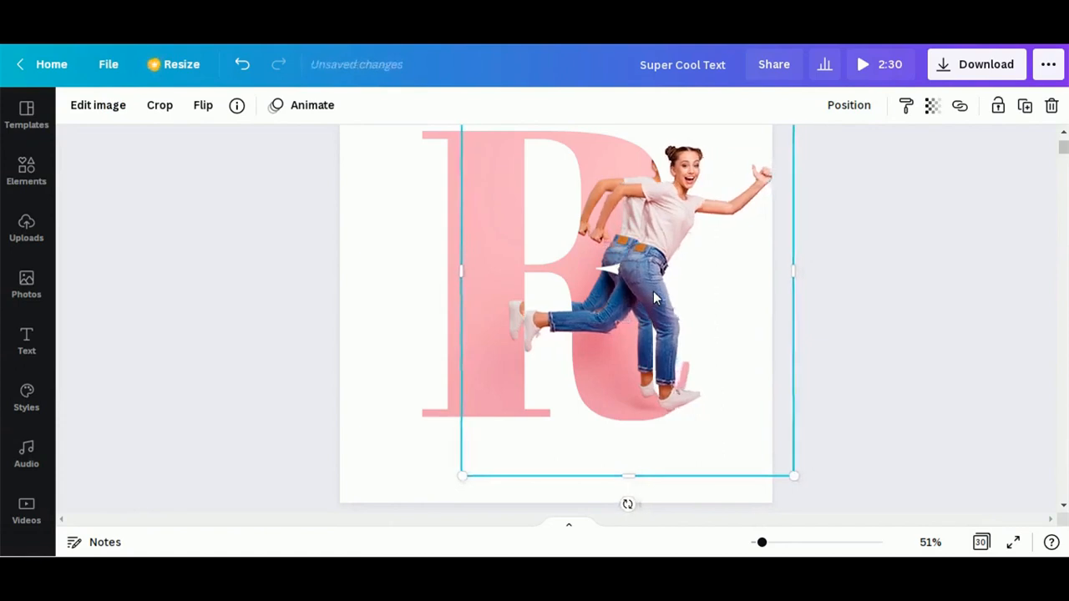
key(Left)
key(Left)
key(Left)
key(Left)
key(Left)
key(Left)
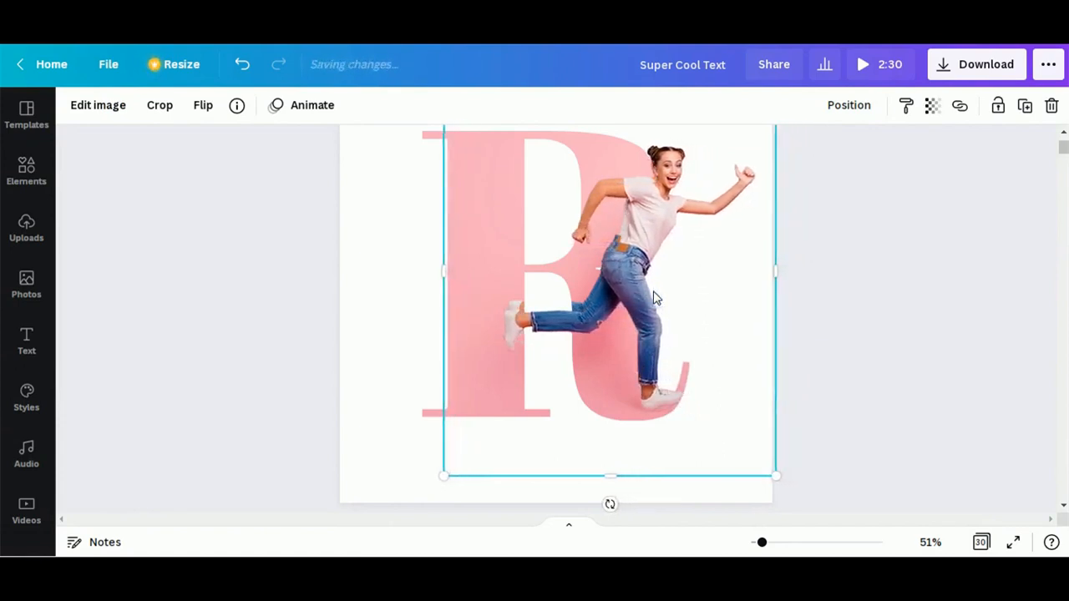
key(Up)
key(Up)
key(Up)
key(Up)
key(Up)
key(Up)
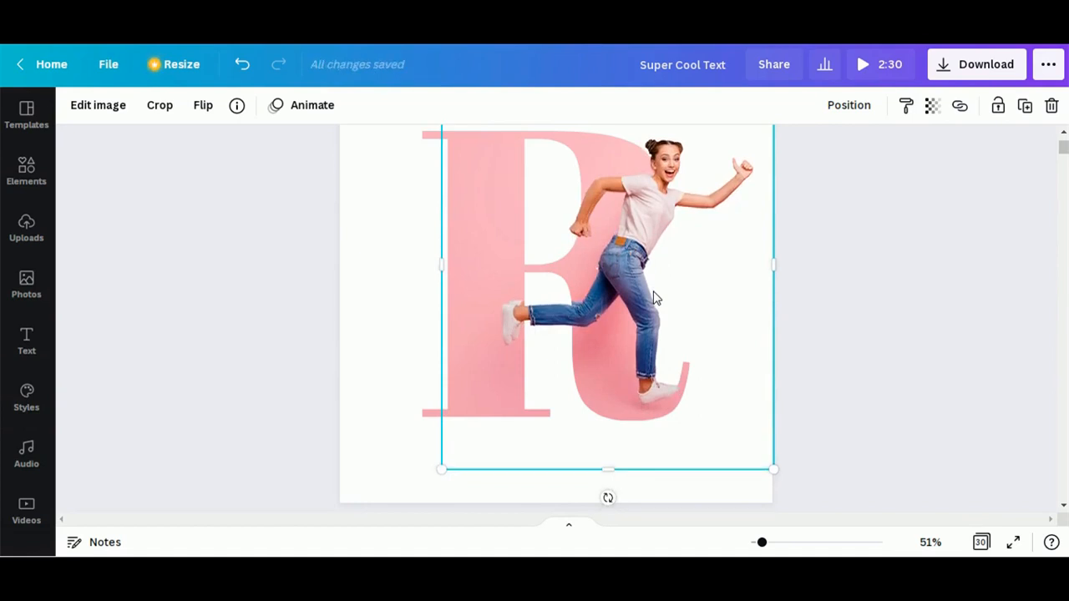
Fine-tune the cutout's size so it matches the woman inside the R.
drag(774, 132, 777, 139)
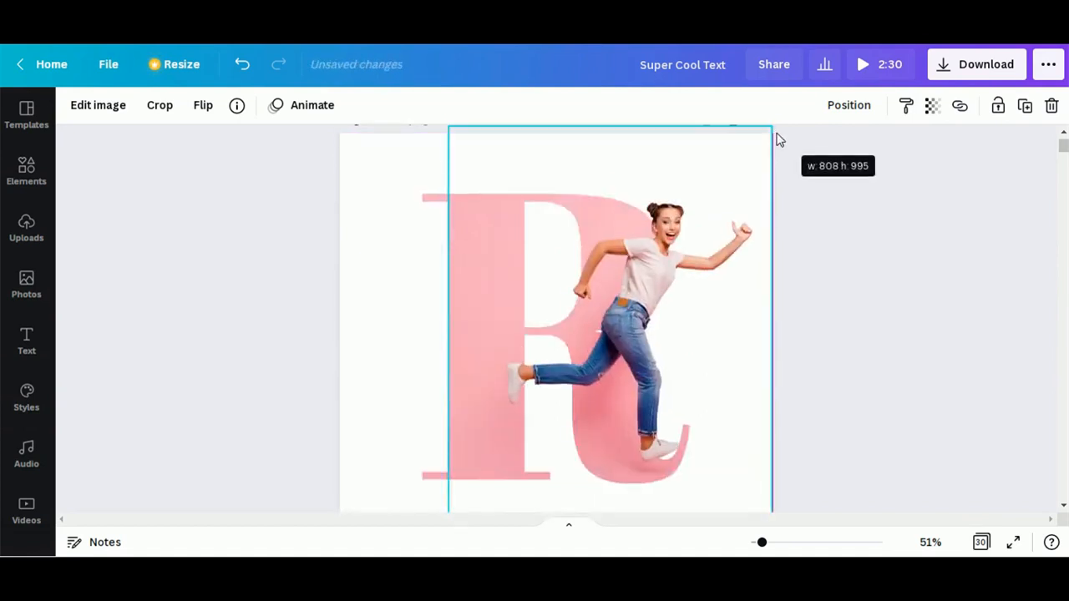
click(918, 366)
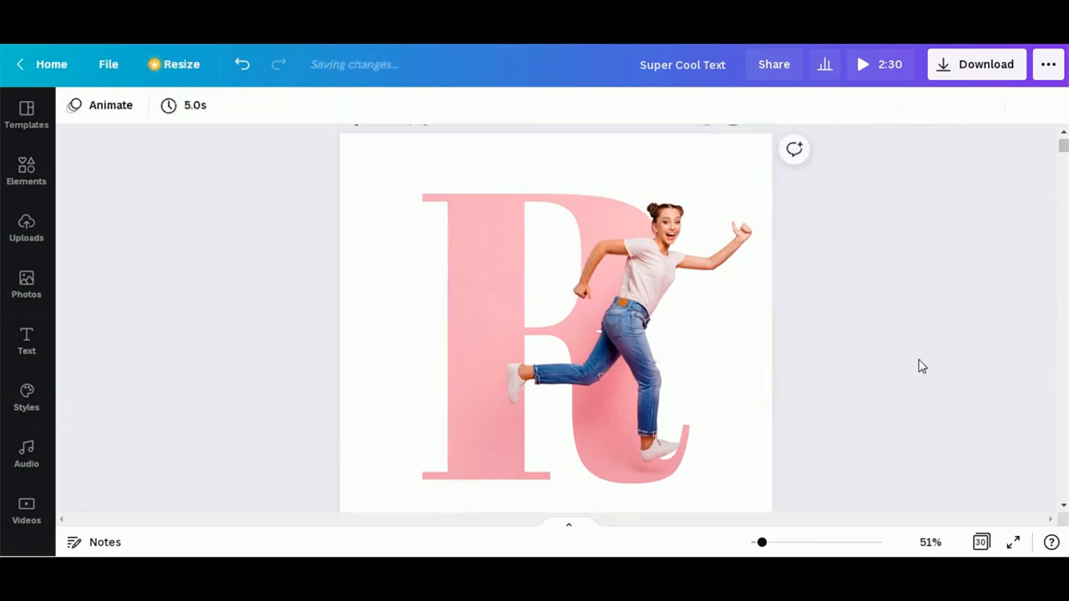
click(671, 238)
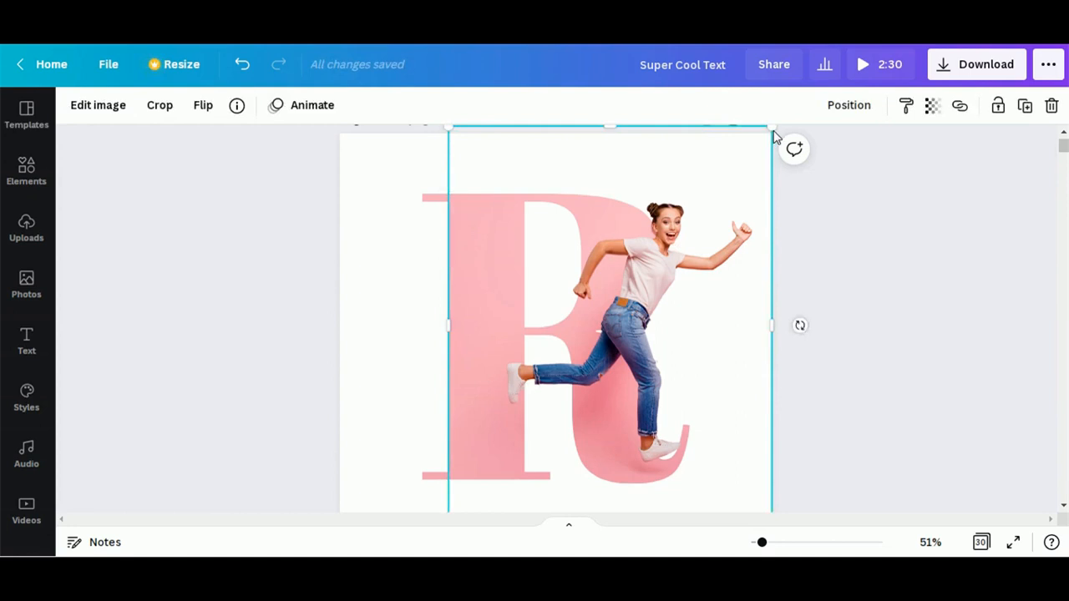
drag(772, 132, 772, 140)
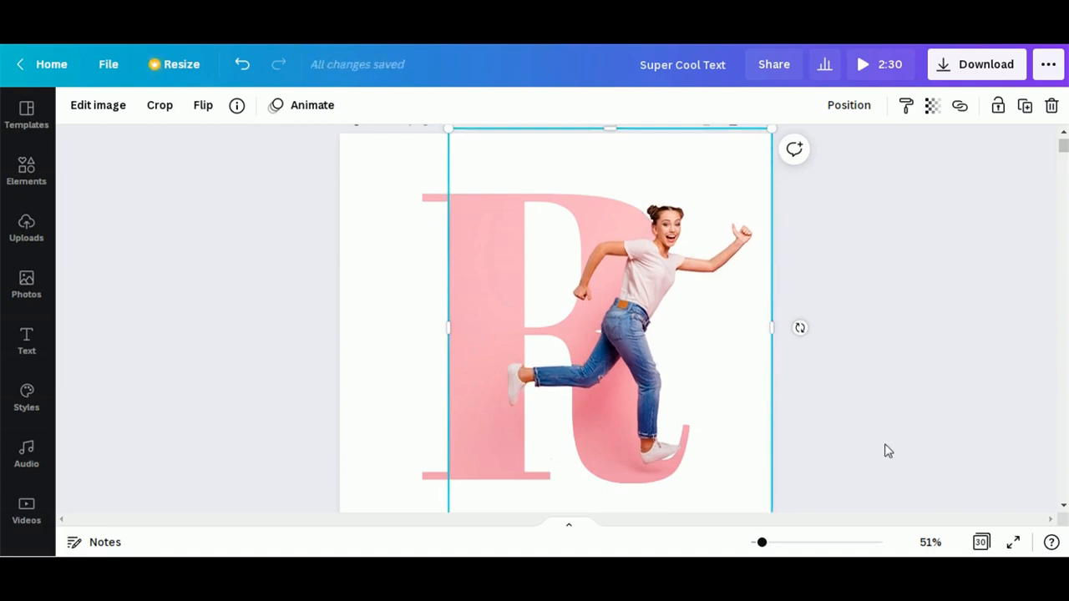
click(1065, 508)
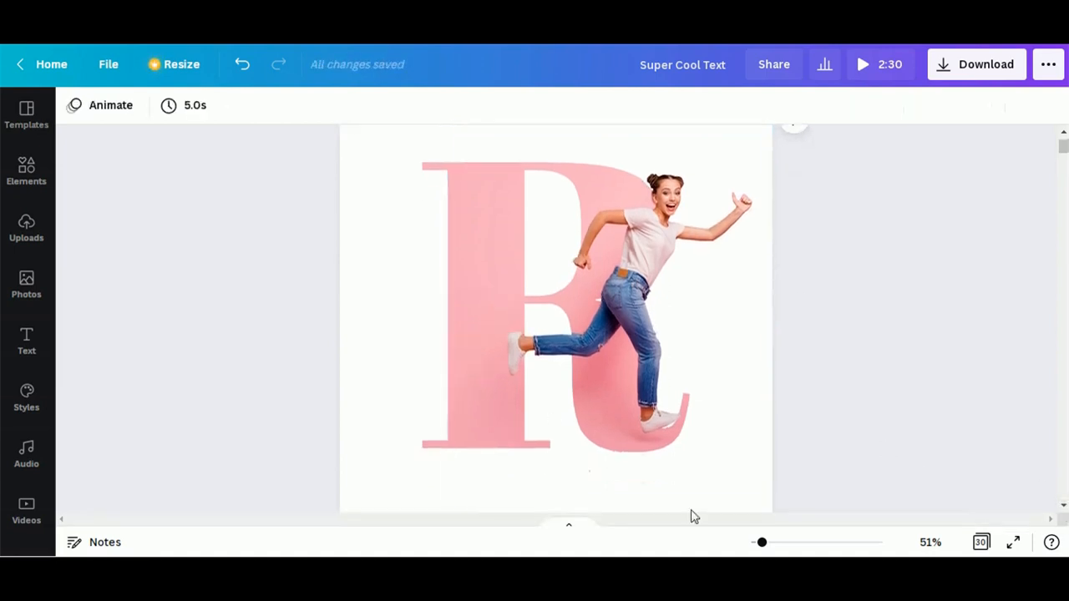
click(531, 450)
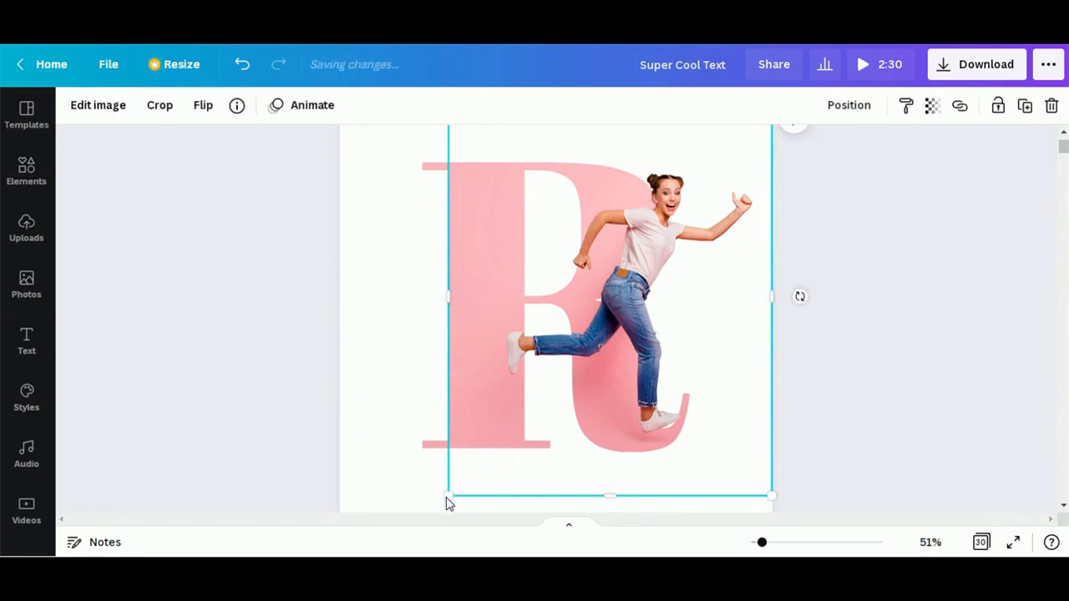
drag(448, 502, 446, 501)
click(899, 423)
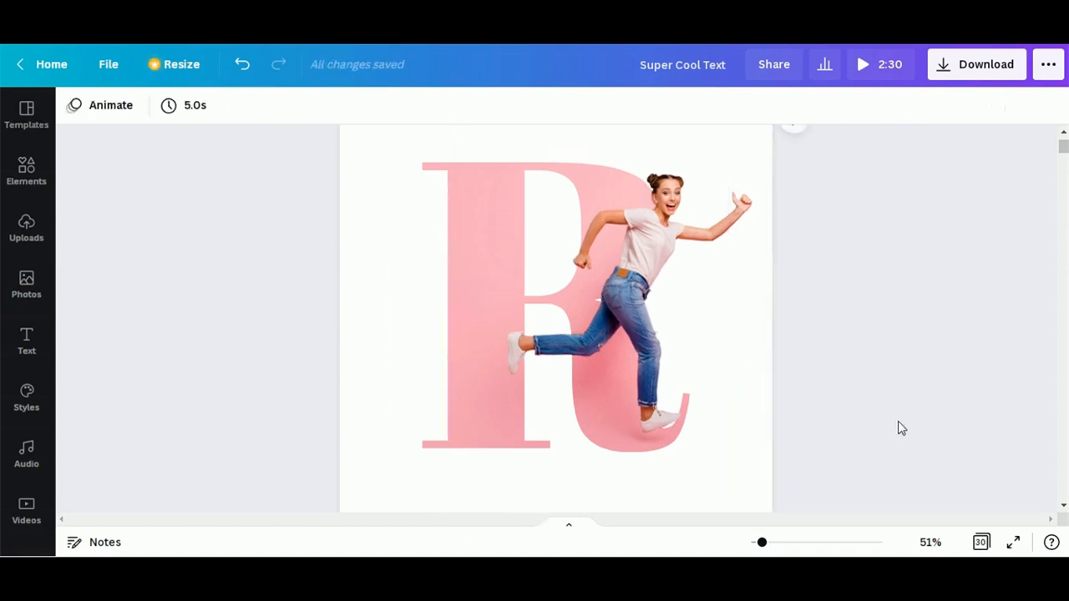
Crop the woman cutout's left side to just behind her elbow and trim its lower edge slightly, leaving her trailing leg inside the R.
click(655, 303)
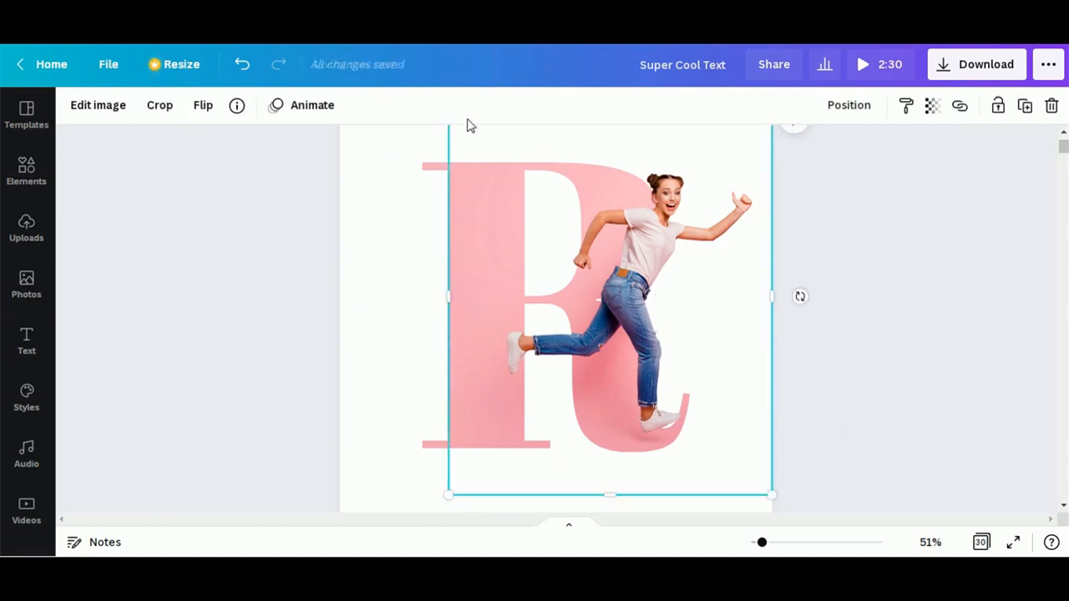
click(164, 106)
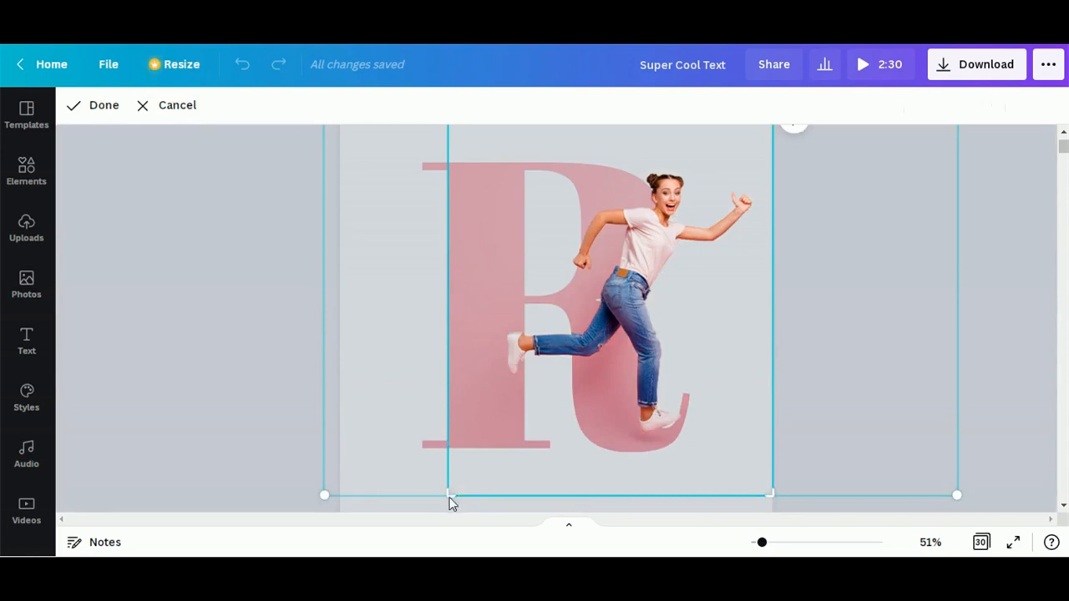
drag(451, 499, 587, 482)
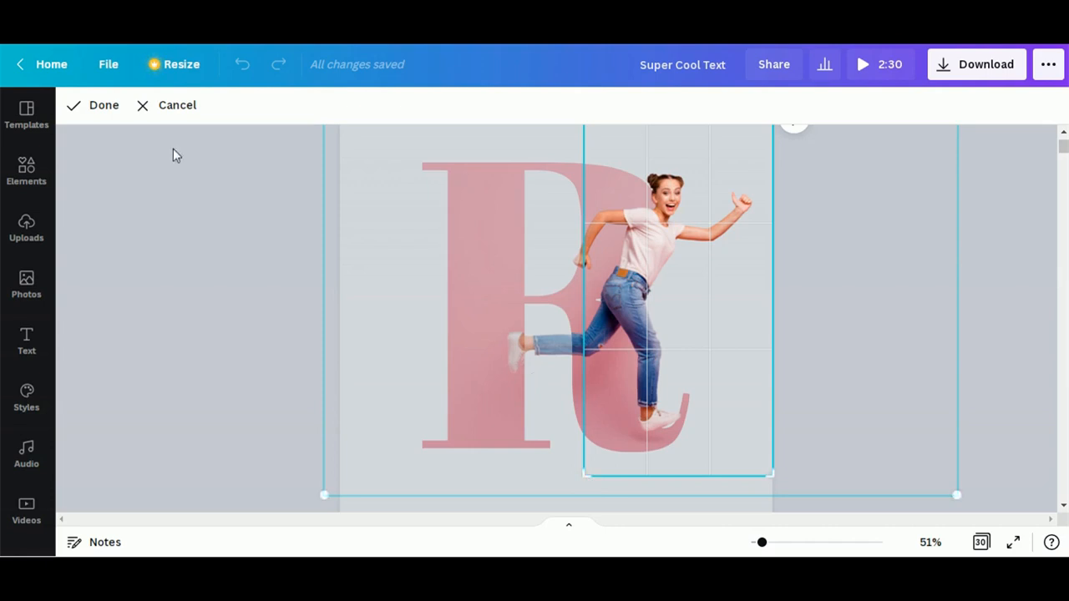
click(107, 107)
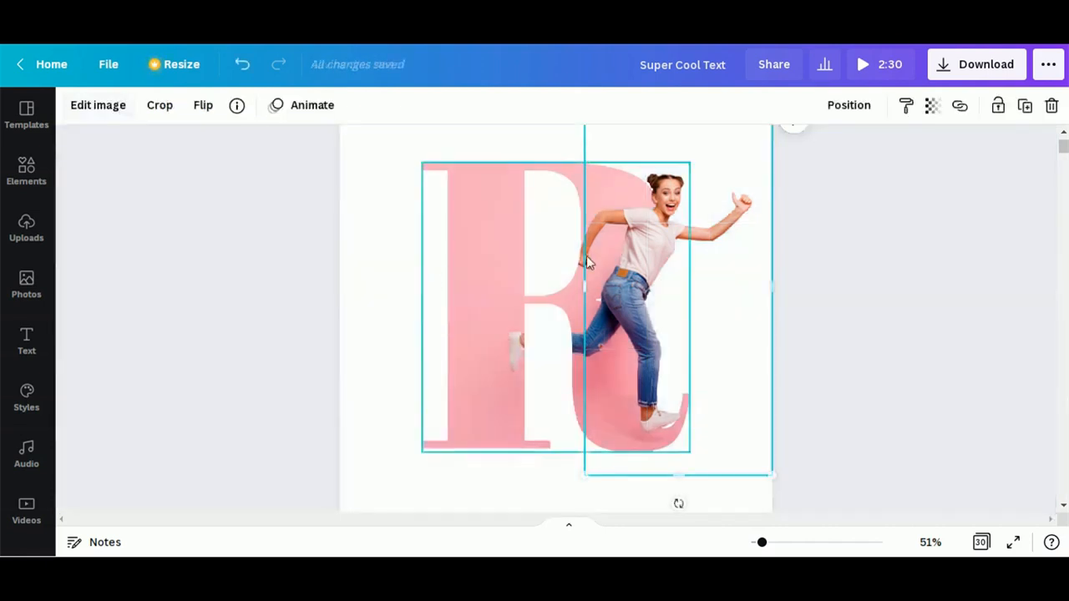
click(888, 344)
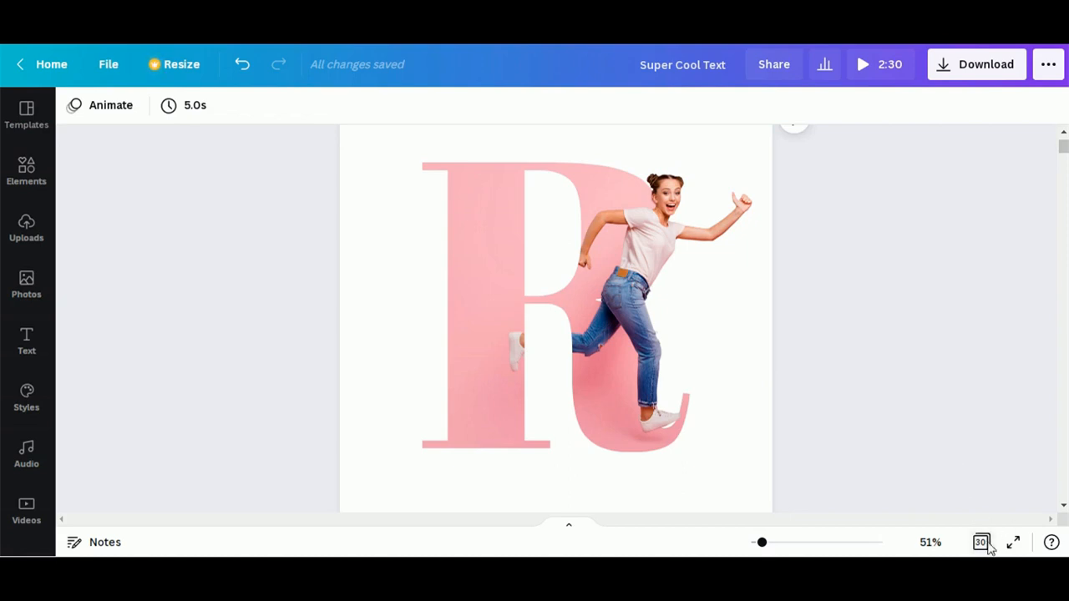
Preview the letter R design in full screen, then return to the editor.
click(1014, 544)
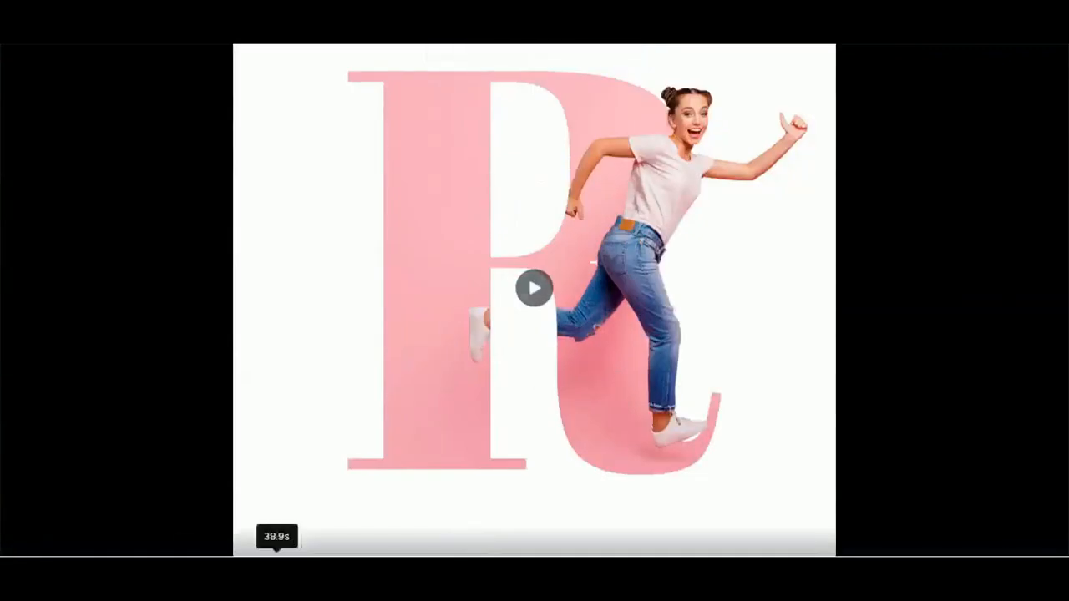
click(419, 554)
key(Escape)
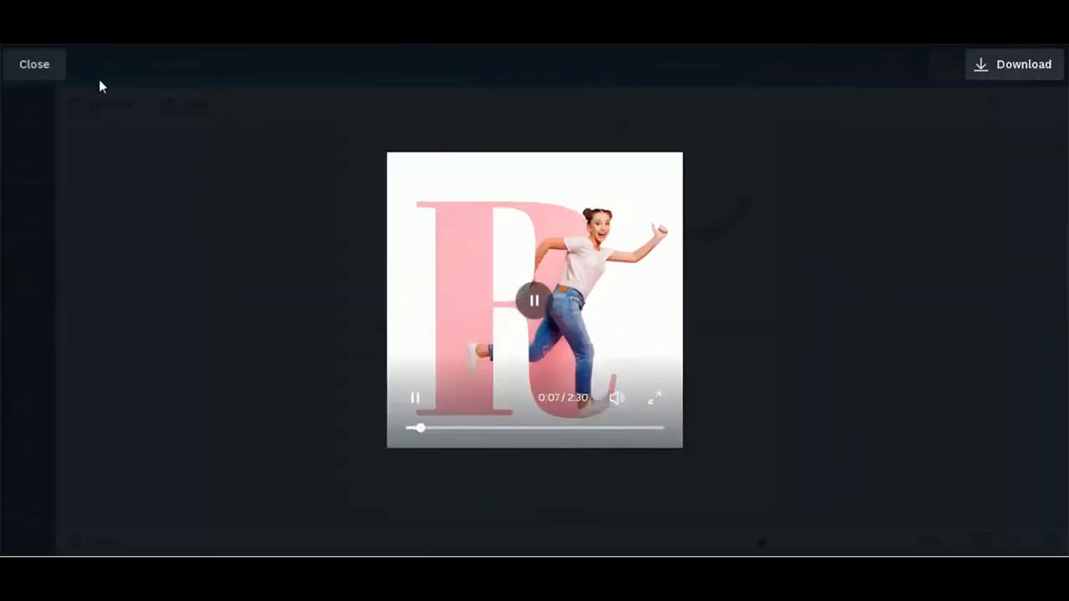
click(43, 69)
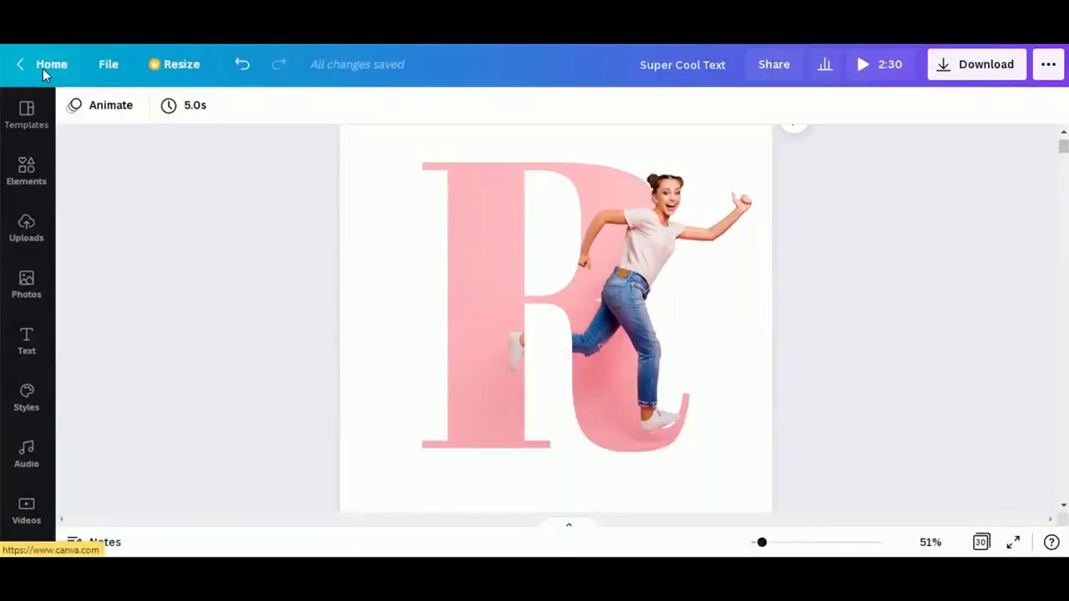
Trim the cutout's lower edge to the base of the R and extend its left edge slightly, to about 472 × 888.
click(596, 355)
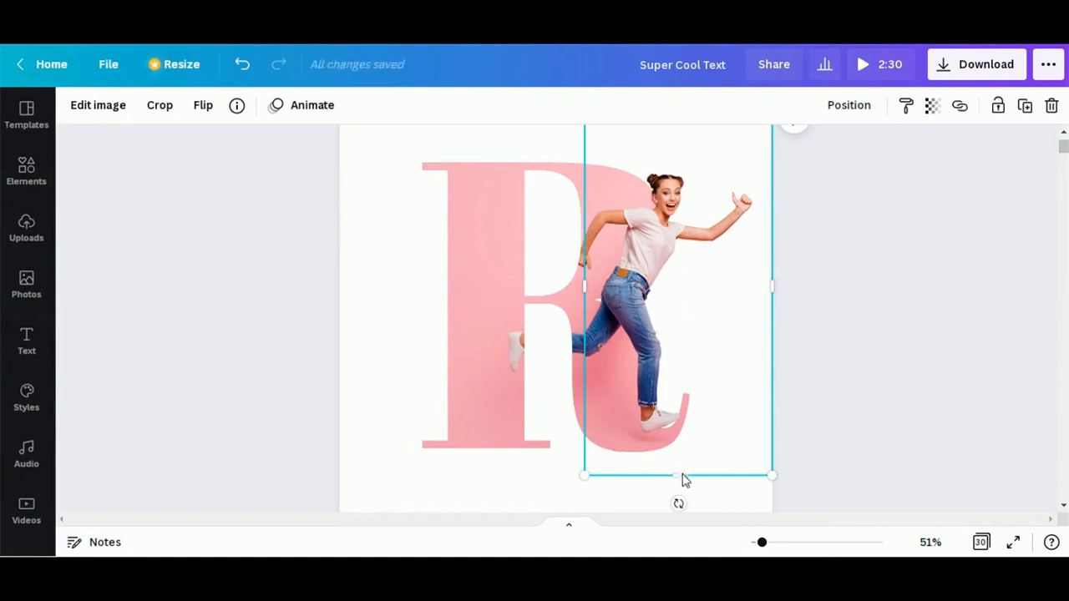
drag(682, 477, 681, 461)
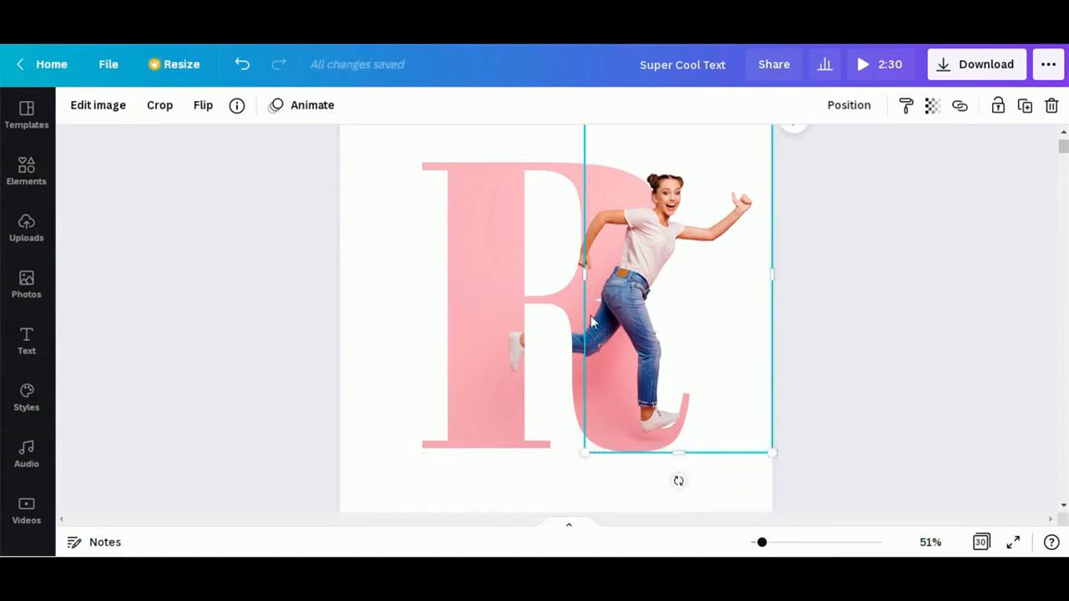
mouse_move(585, 273)
mouse_down()
mouse_move(573, 273)
mouse_move(583, 271)
mouse_up()
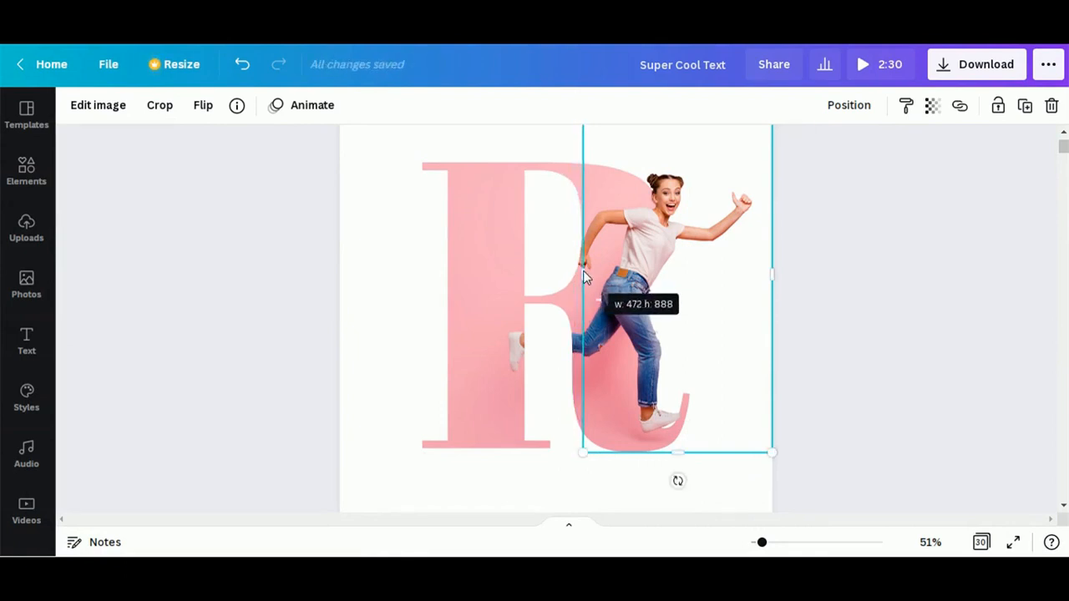
click(304, 294)
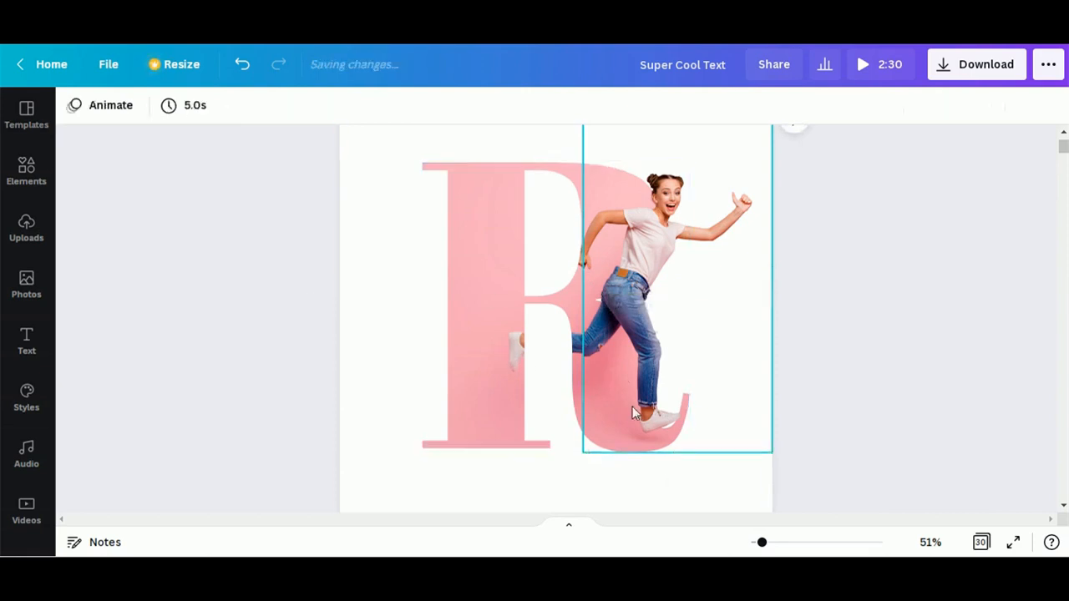
Scale the woman cutout down slightly from its upper-left corner to about 466 × 876.
click(654, 311)
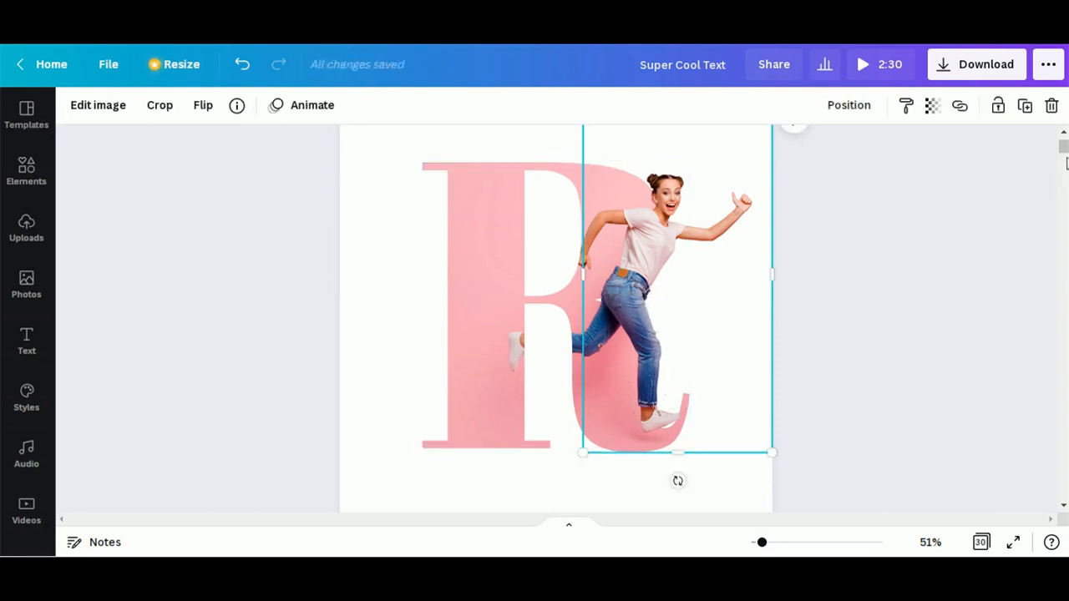
scroll(1065, 146, up, 2)
scroll(1065, 147, down, 1)
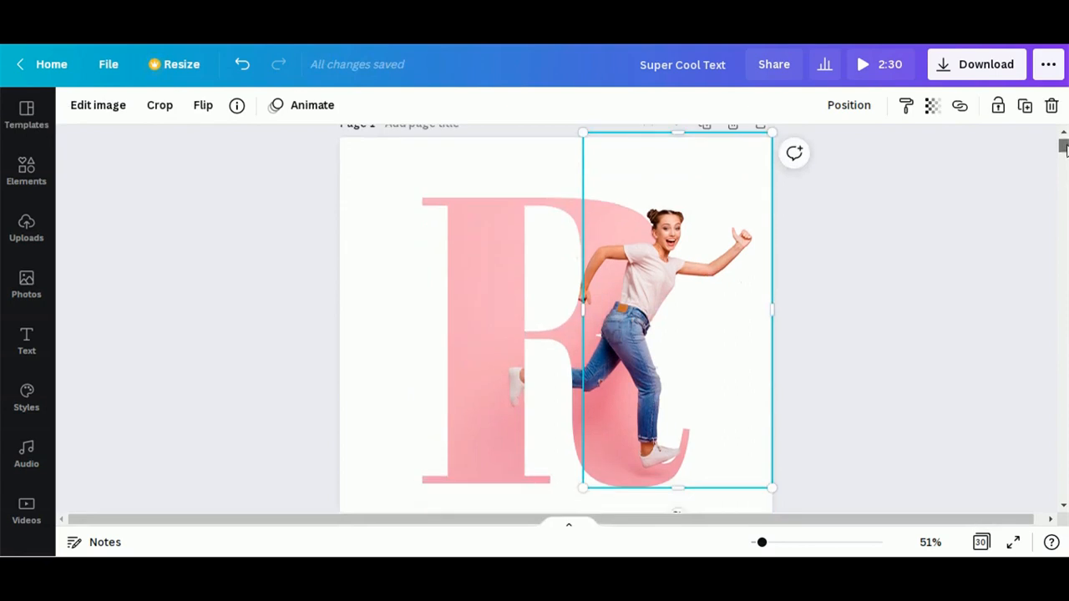
click(576, 141)
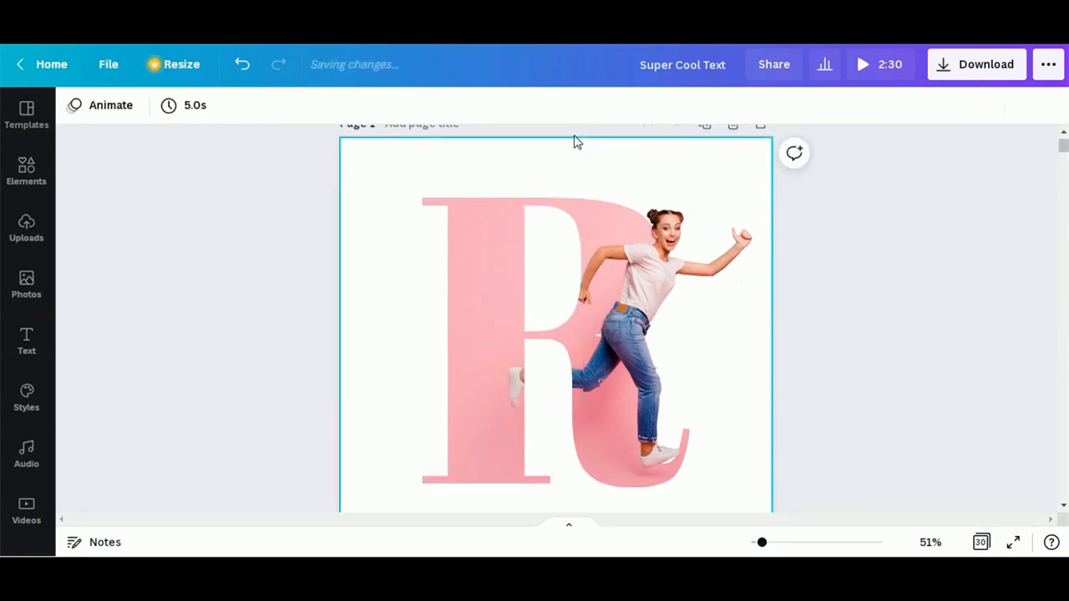
click(614, 181)
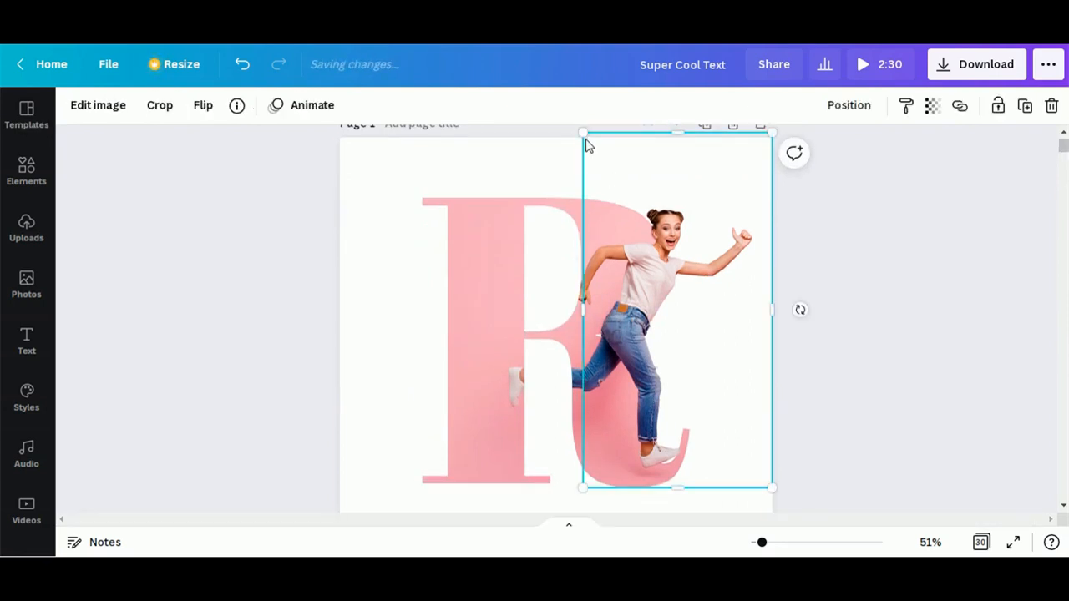
drag(586, 146, 587, 145)
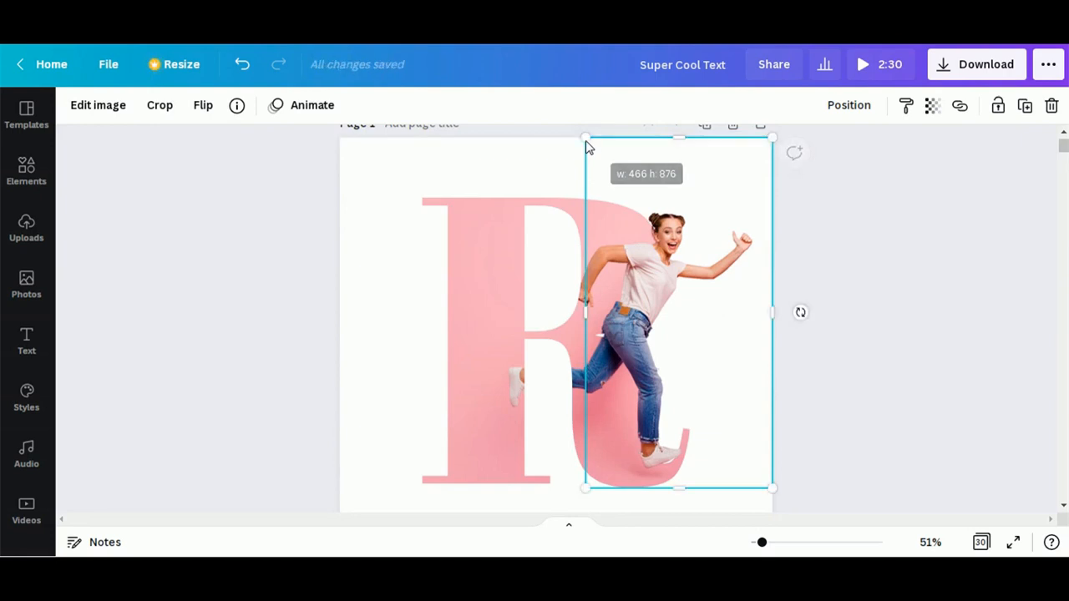
Shift the resized cutout off the letter, then nudge it left and up until it realigns with the woman inside the R.
drag(645, 301, 667, 304)
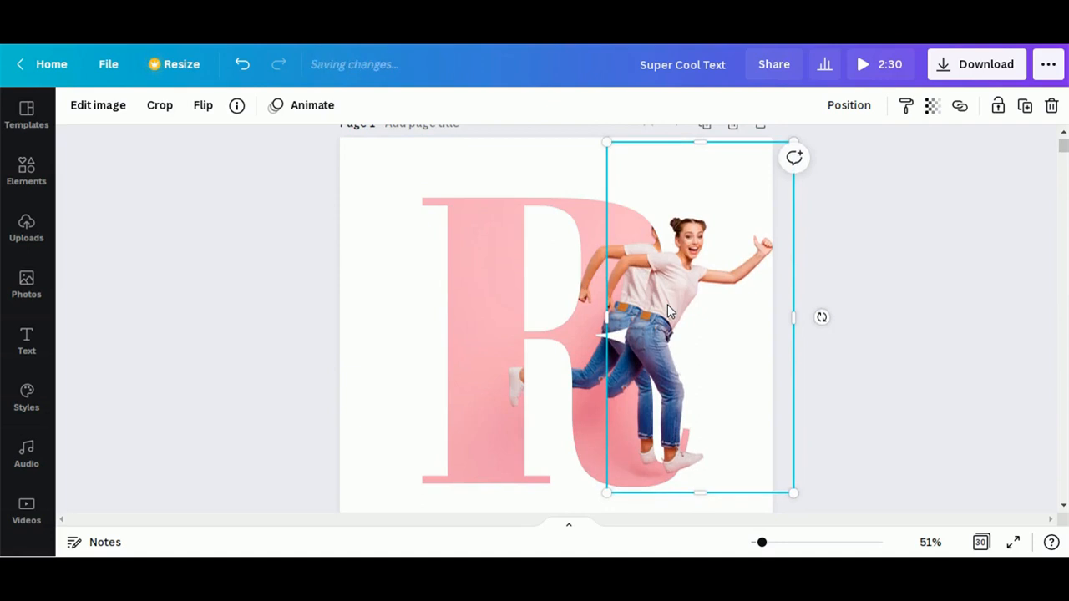
key(Up)
key(Up)
key(Up)
key(Up)
key(Up)
key(Up)
key(Up)
key(Left)
key(Left)
key(Left)
key(Left)
key(Left)
key(Left)
key(Left)
key(Left)
key(Left)
key(Left)
key(Left)
key(Left)
key(Left)
key(Left)
key(Left)
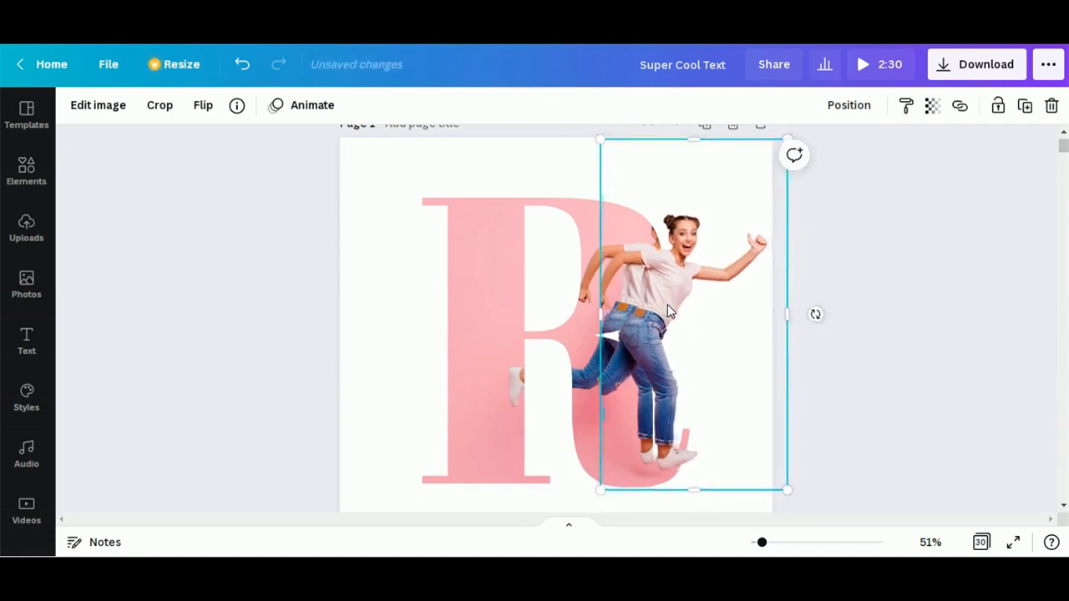
key(Left)
key(Left)
key(Left)
key(Left)
key(Left)
key(Left)
key(Left)
key(Left)
key(Left)
key(Left)
key(Left)
key(Left)
key(Left)
key(Left)
key(Left)
key(Left)
key(Left)
key(Left)
key(Left)
key(Left)
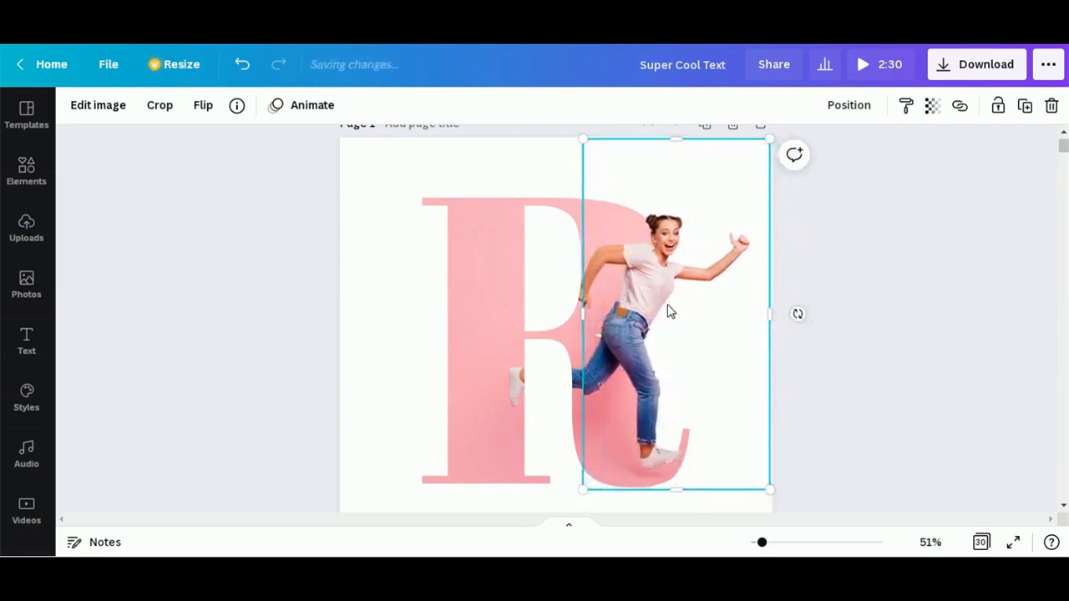
key(Up)
key(Up)
key(Up)
key(Up)
key(Up)
key(Up)
key(Up)
key(Up)
key(Up)
key(Up)
key(Up)
key(Up)
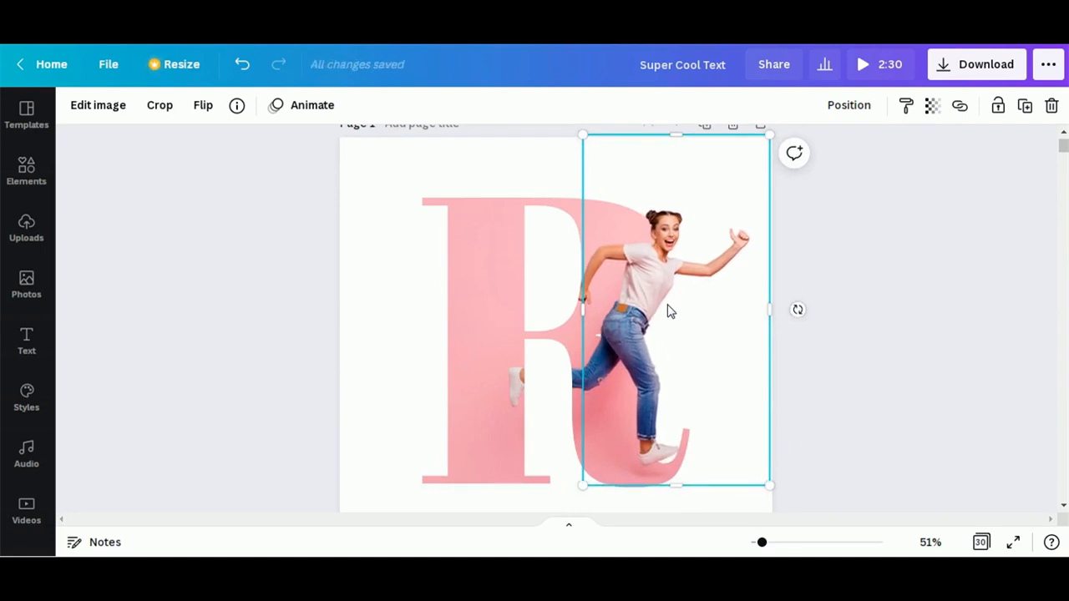
key(Up)
key(Up)
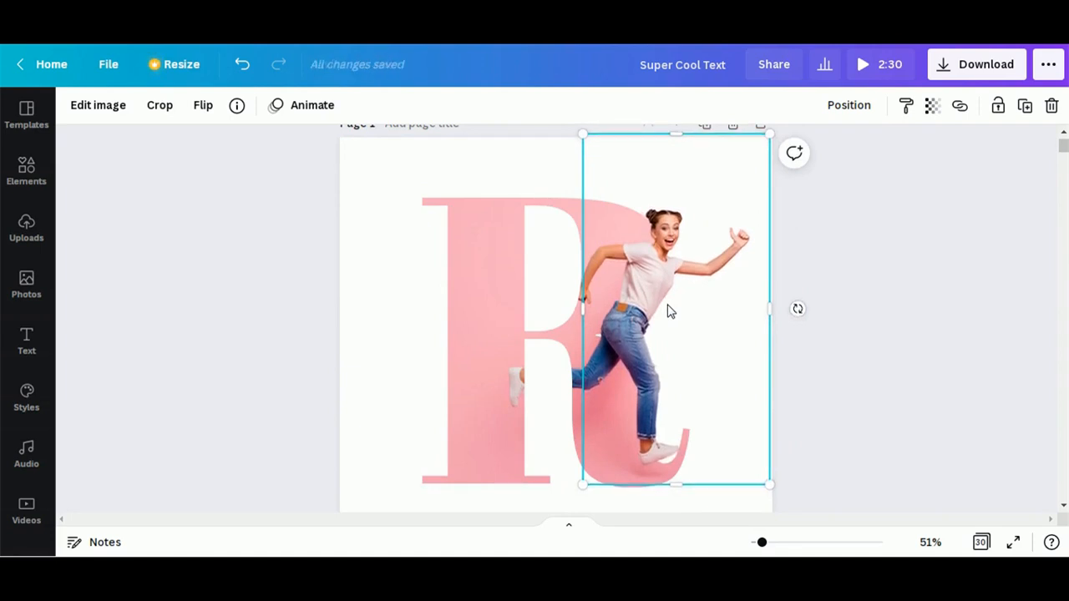
Deselect the cutout and preview the realigned R design in full screen.
click(957, 336)
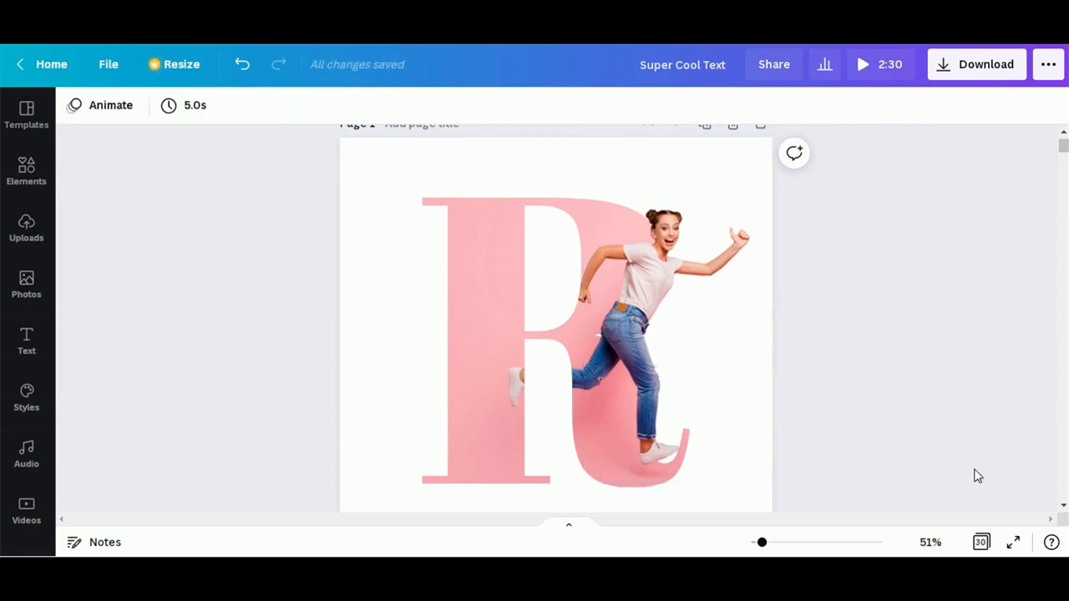
click(1009, 544)
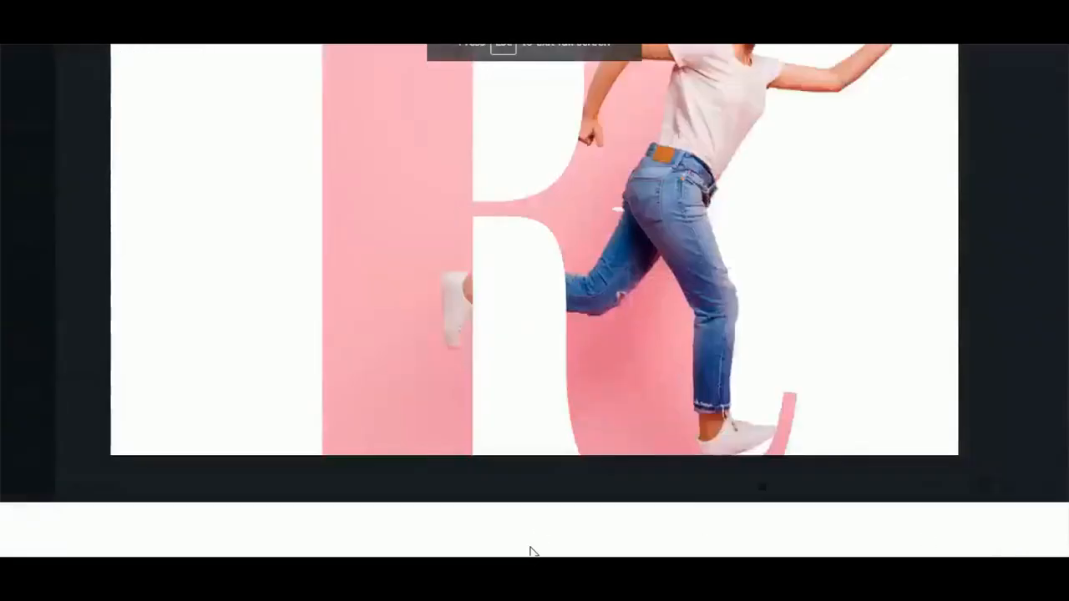